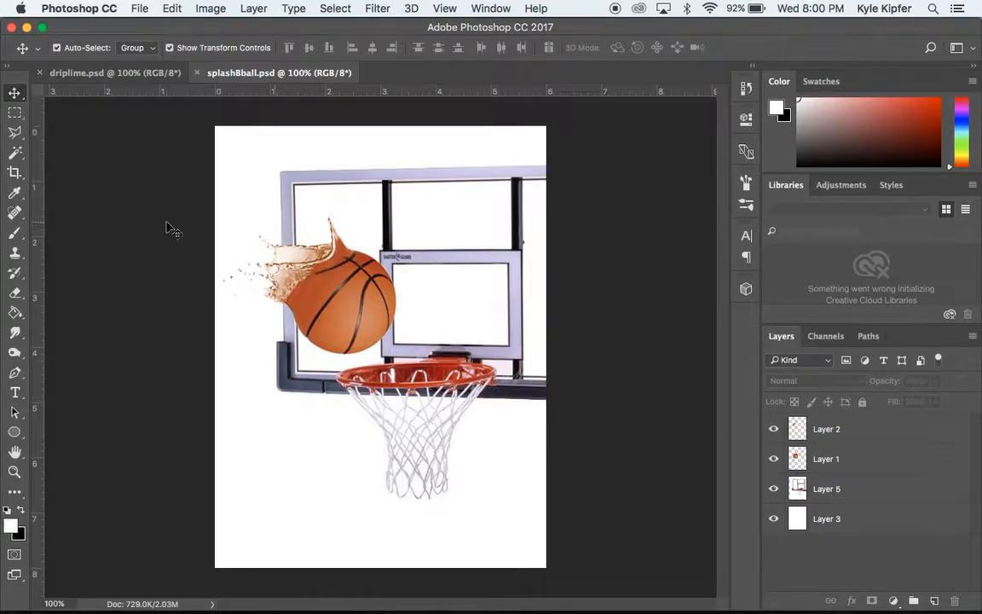
# View the finished lime example in driplime.psd and return to the basketball splash example
pyautogui.click(119, 74)
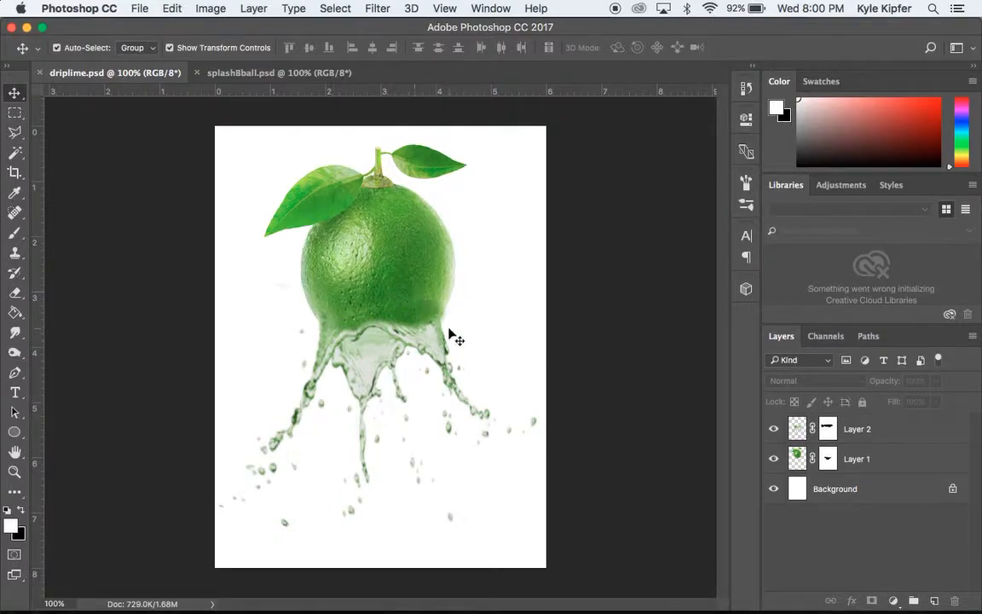
pyautogui.click(289, 76)
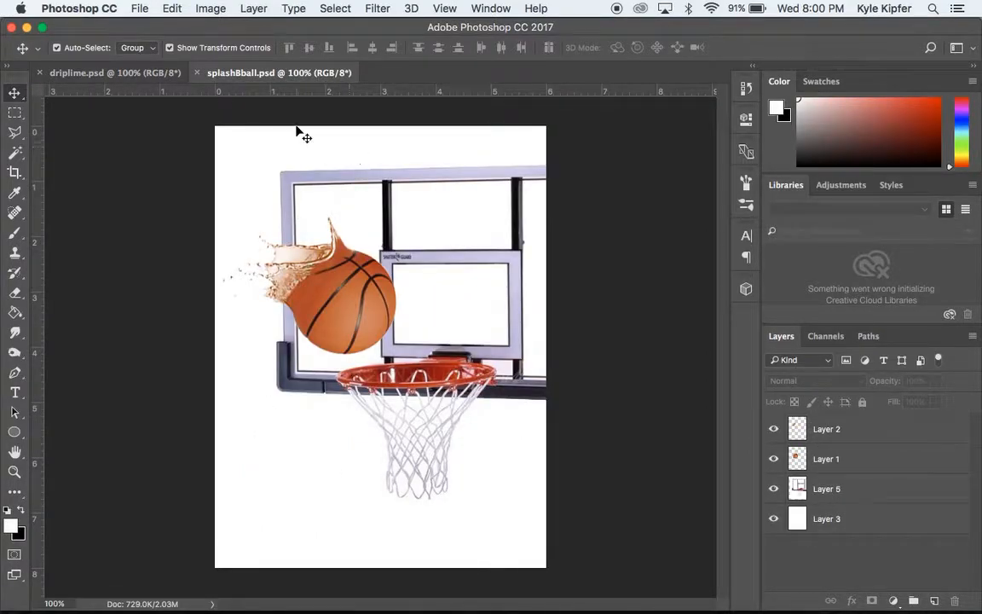
# Create a new document 8 inches wide and 10 inches high
pyautogui.click(139, 8)
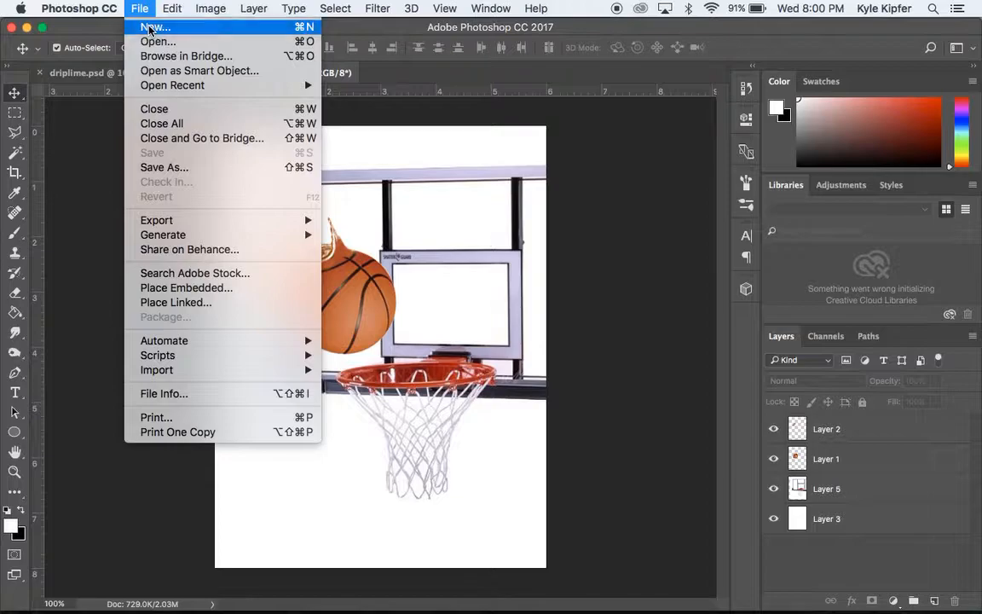
pyautogui.click(149, 28)
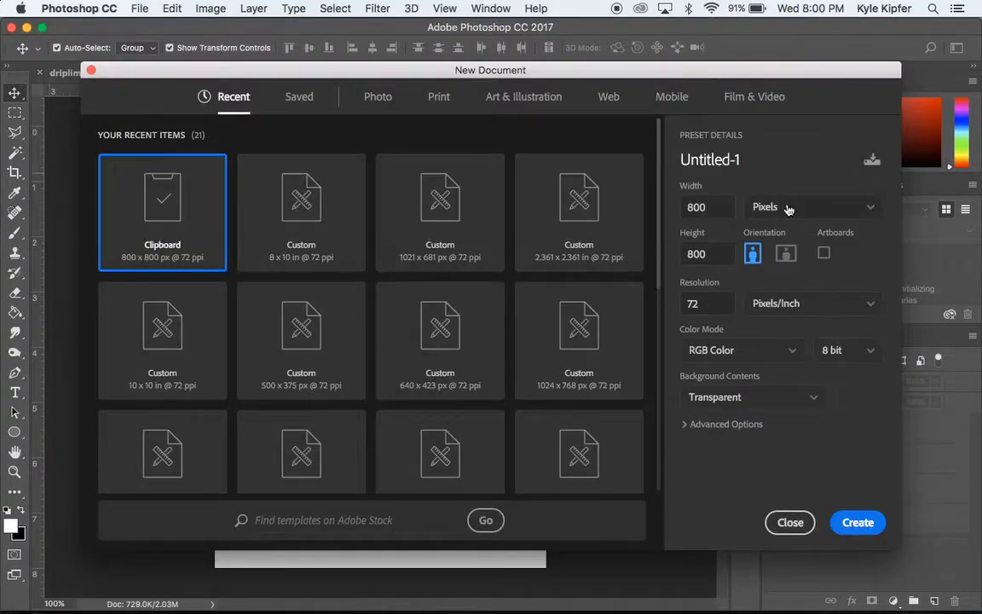
pyautogui.click(868, 209)
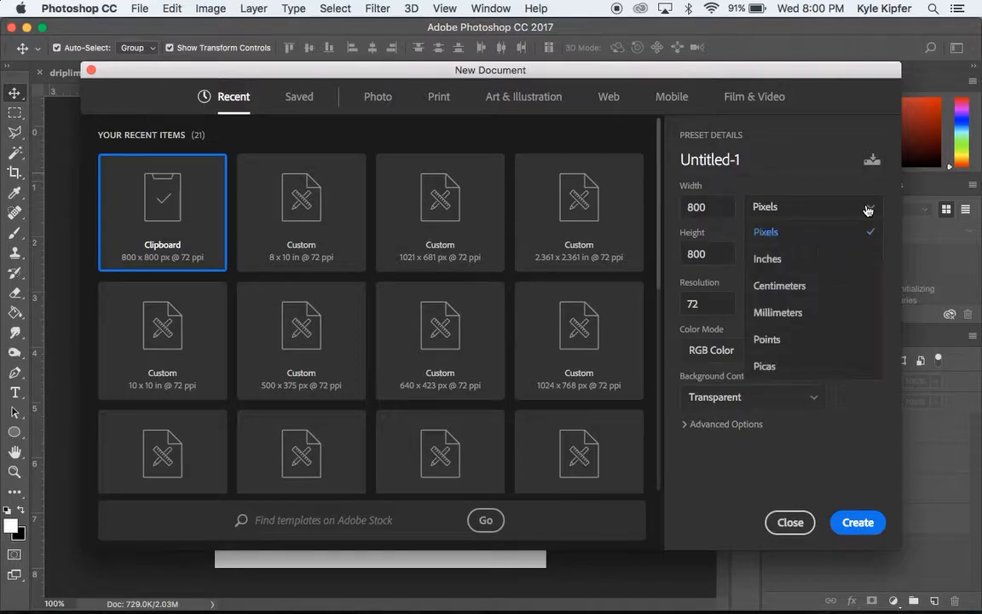
pyautogui.click(777, 258)
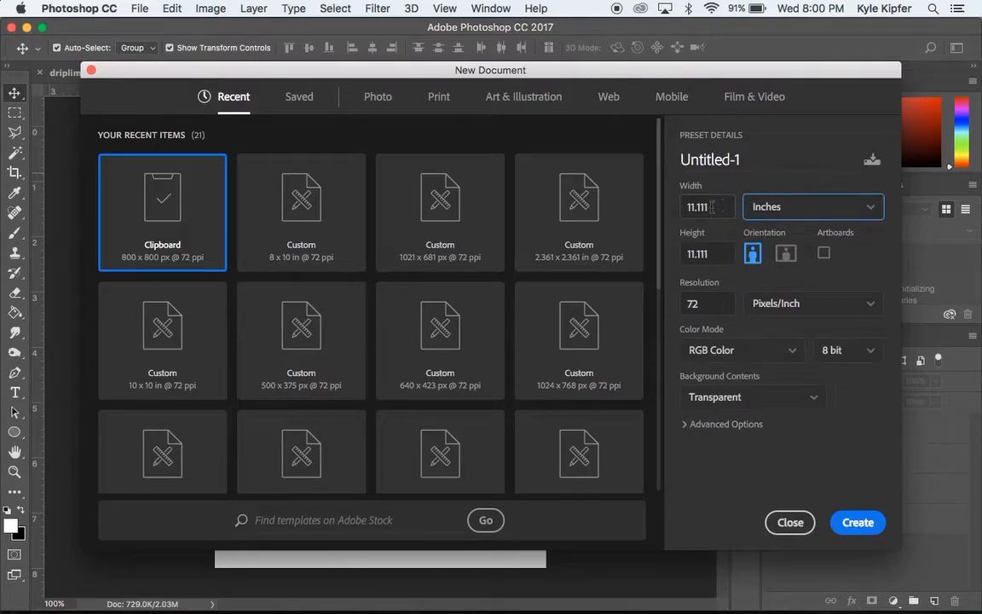
pyautogui.click(710, 207)
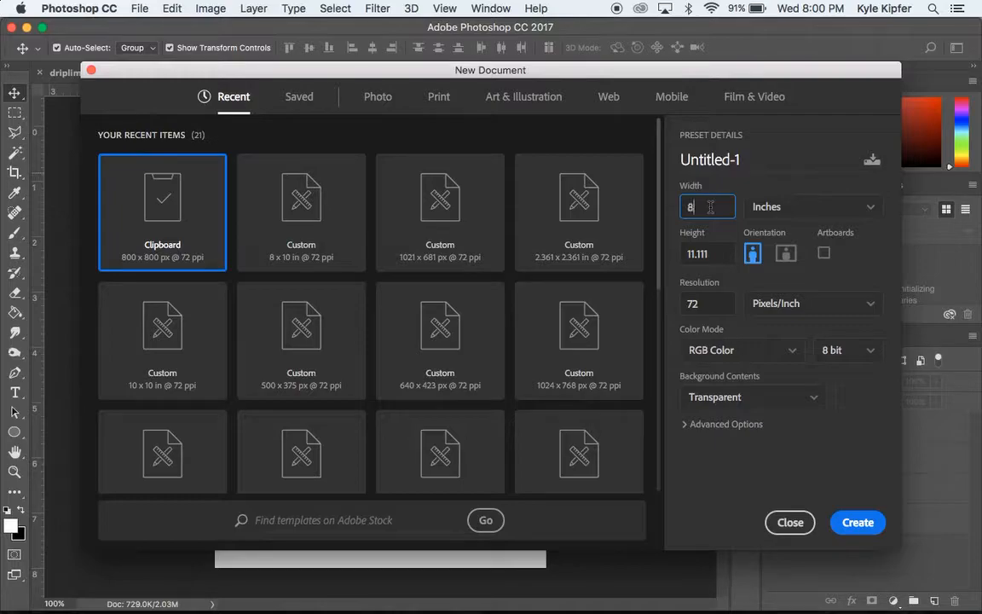
pyautogui.write('8')
pyautogui.press('Tab')
pyautogui.write('1')
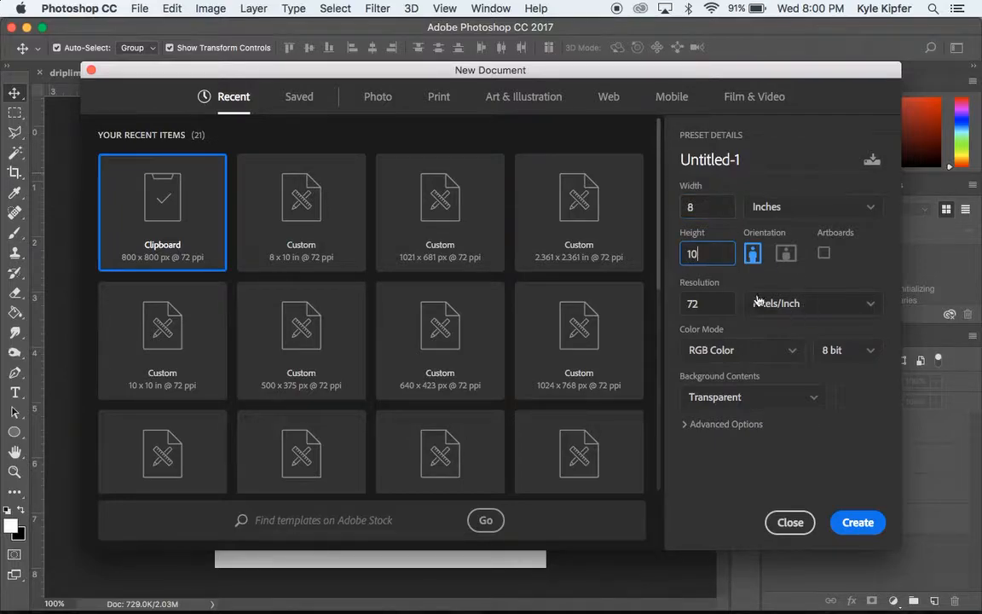
pyautogui.click(857, 521)
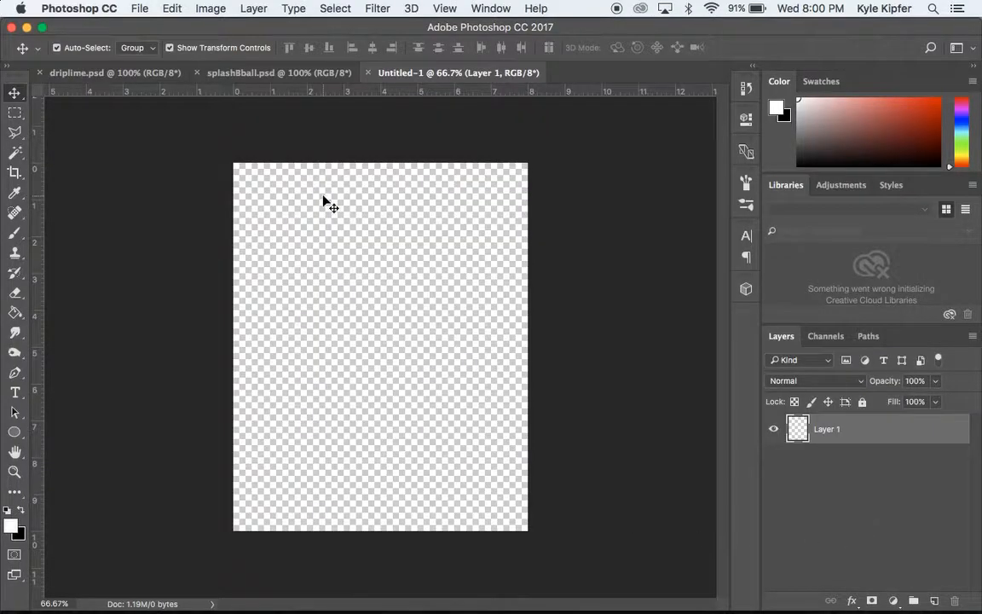
# Copy the enlarged basketball image from the Google Images results in Chrome and paste it into the new Photoshop document
pyautogui.moveTo(247, 586)
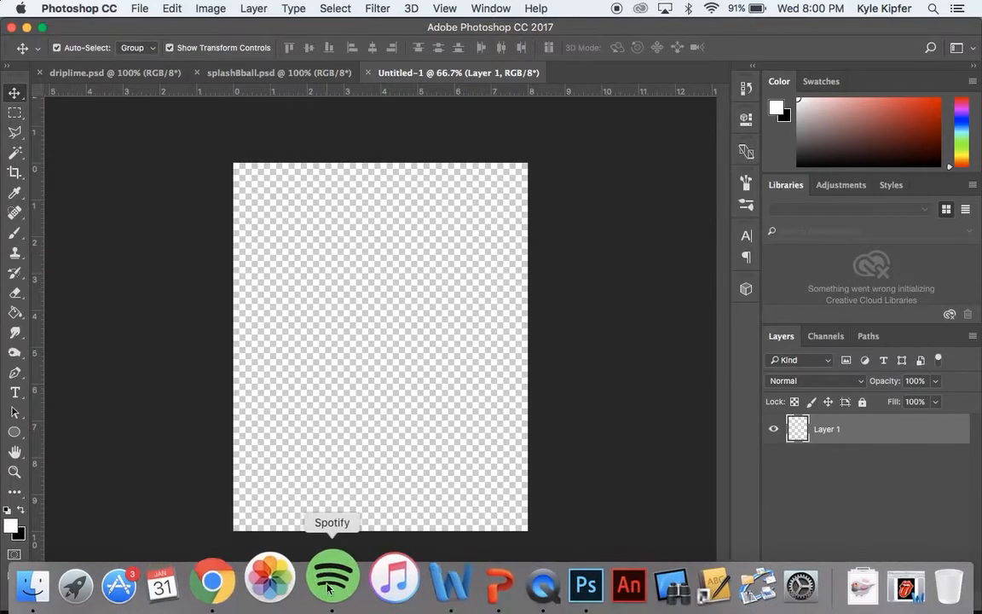
pyautogui.click(247, 583)
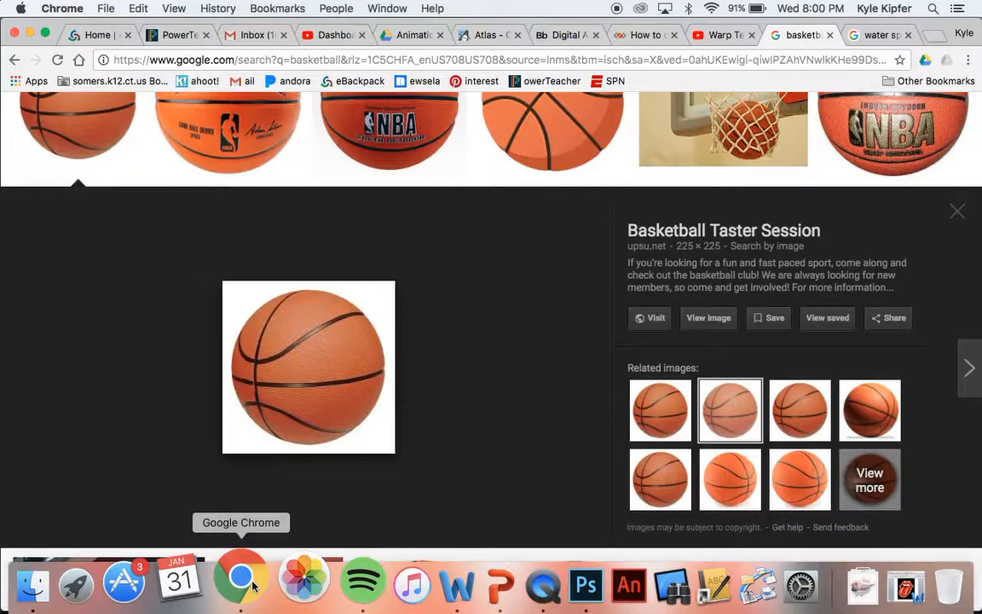
pyautogui.rightClick(331, 353)
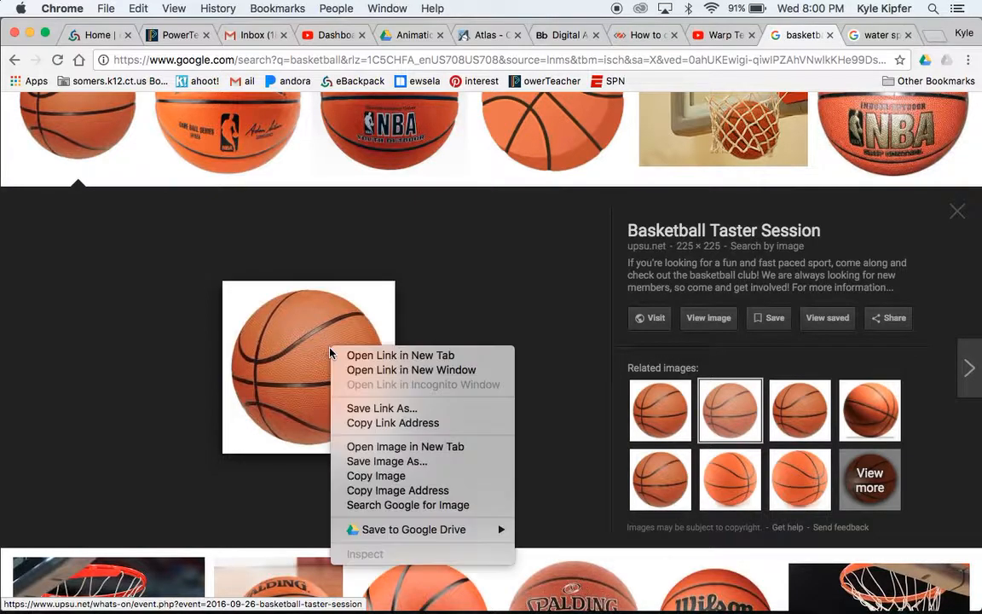
pyautogui.click(403, 476)
pyautogui.moveTo(401, 580)
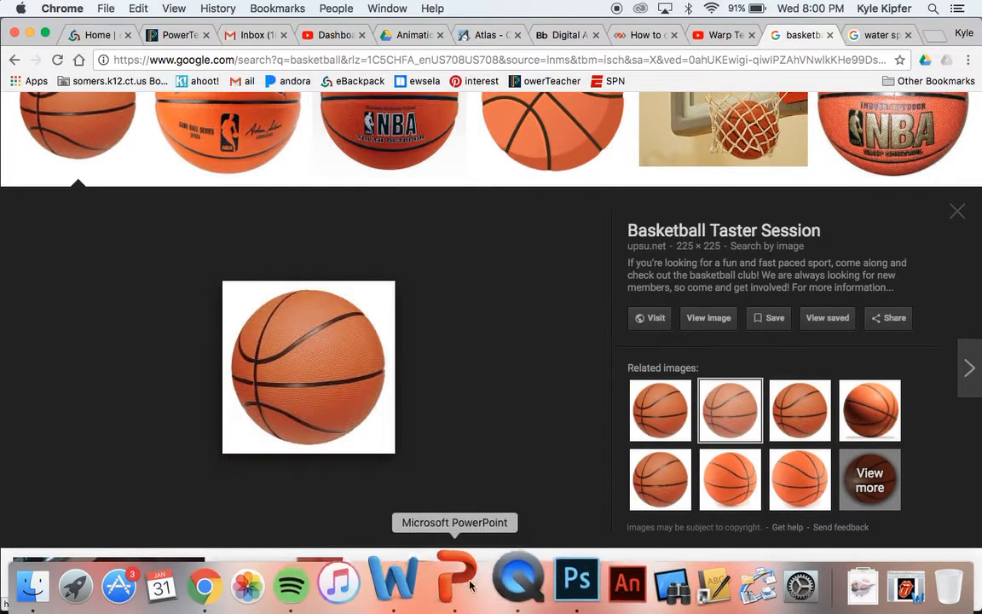
pyautogui.click(550, 580)
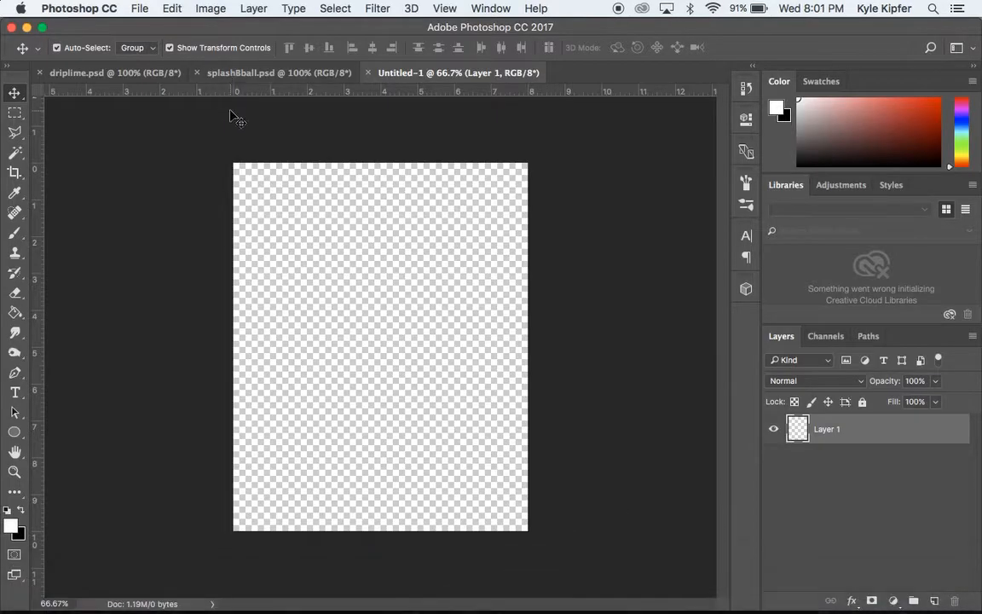
pyautogui.click(171, 8)
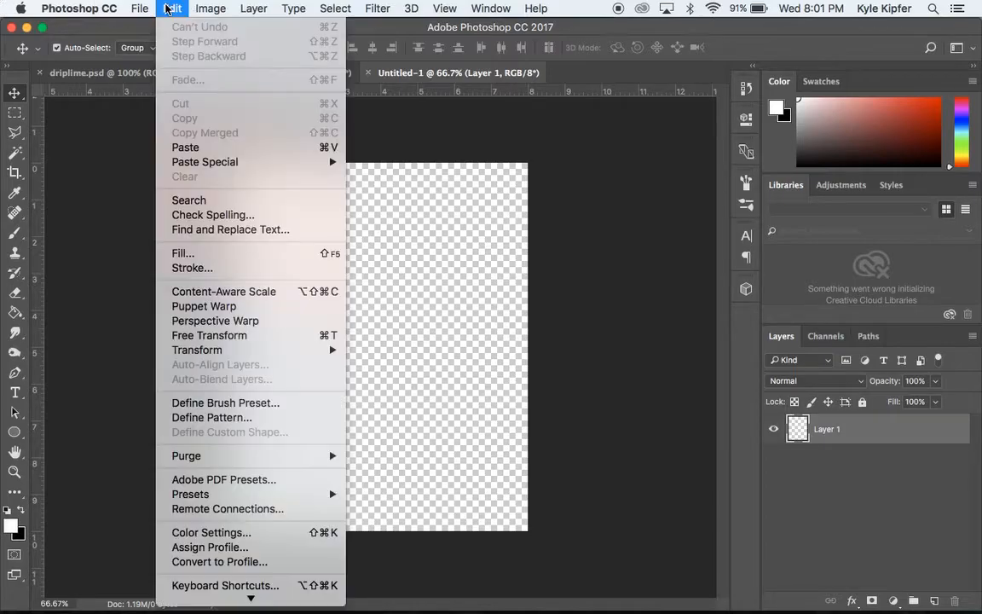
pyautogui.click(211, 150)
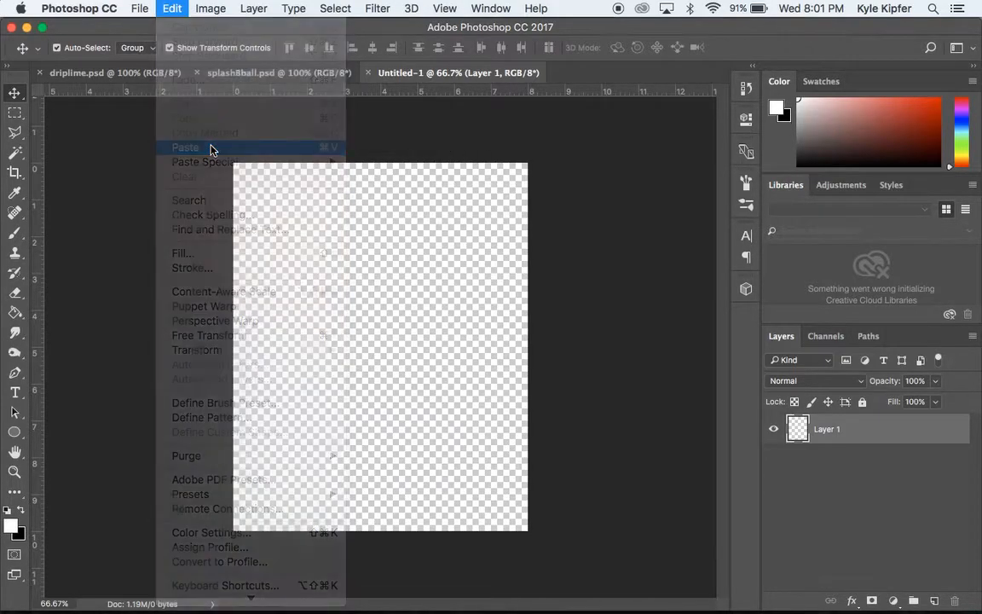
# Move the basketball image into the upper part of the canvas and scale it proportionally to 156%
pyautogui.moveTo(392, 322); pyautogui.dragTo(394, 242)
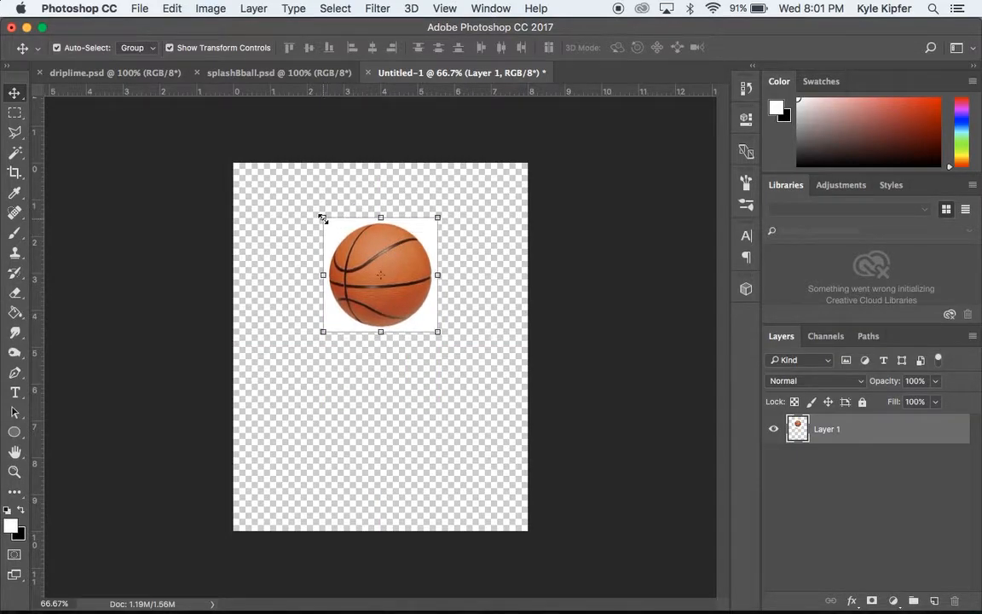
pyautogui.moveTo(323, 218); pyautogui.dragTo(290, 185)
pyautogui.moveTo(438, 332); pyautogui.dragTo(477, 351)
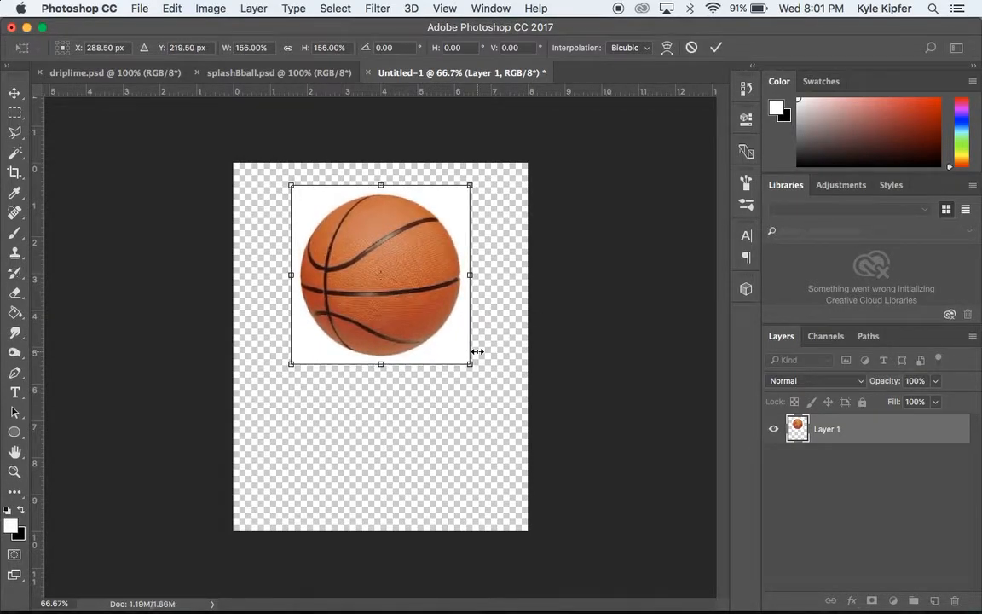
pyautogui.press('Return')
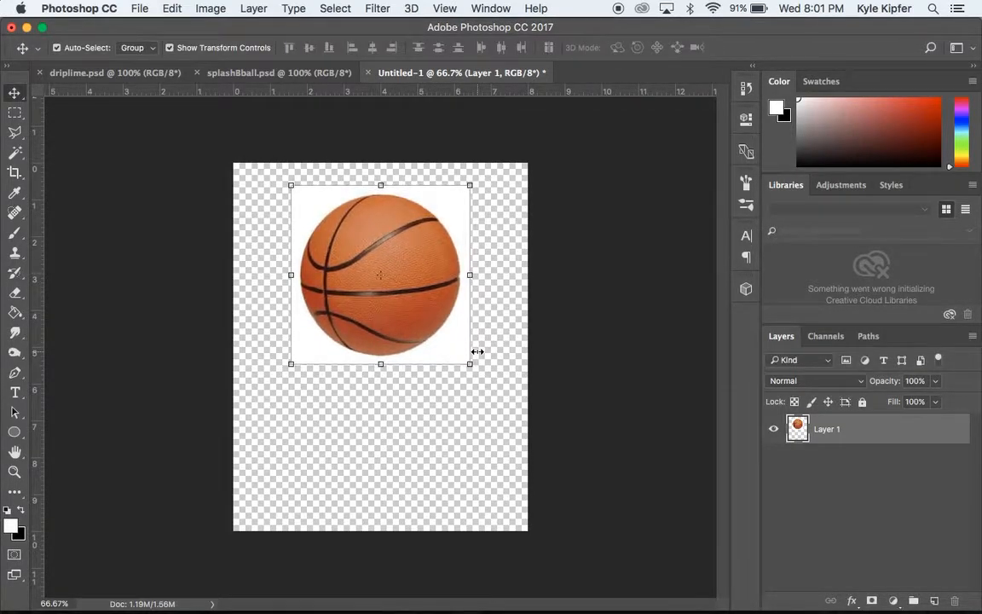
pyautogui.click(235, 243)
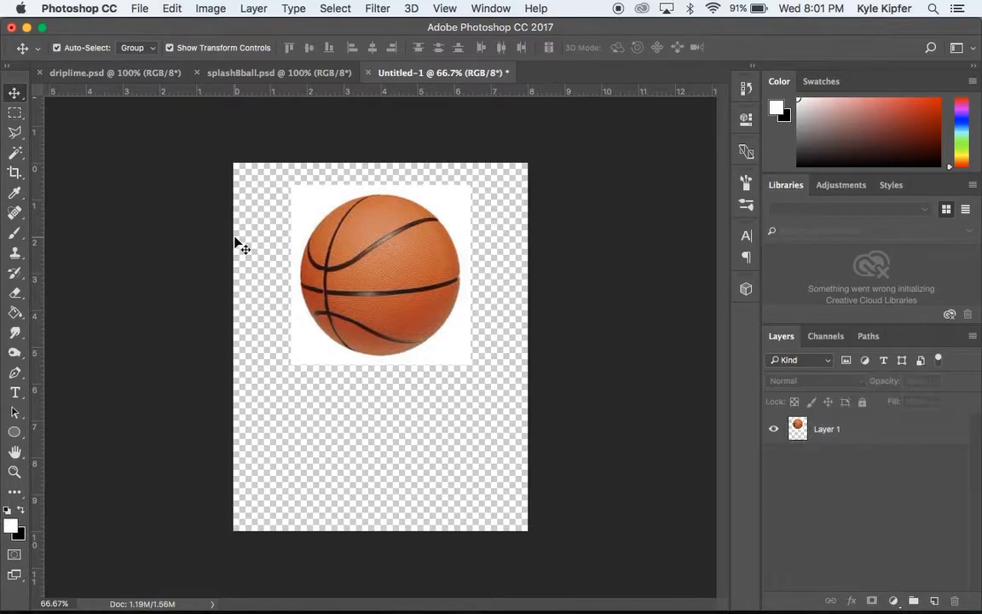
# Select the white background around the basketball on Layer 1 with the Magic Wand, delete it and deselect
pyautogui.click(14, 154)
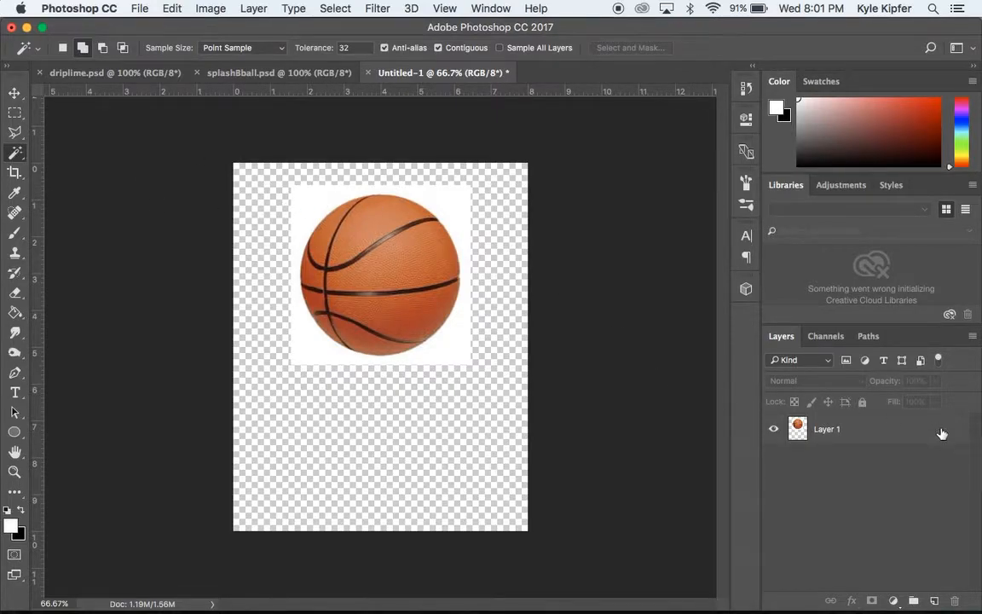
pyautogui.click(877, 430)
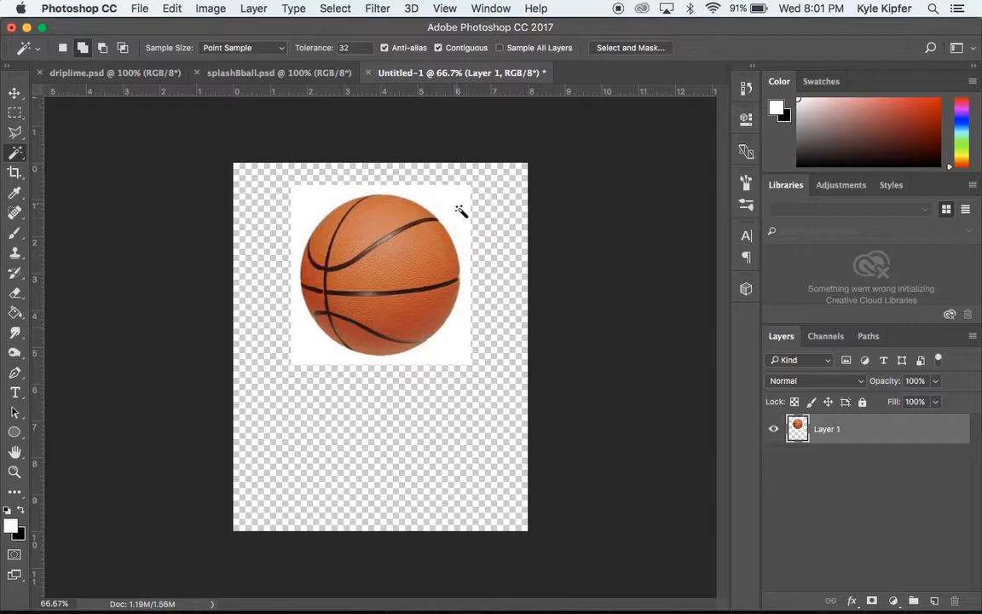
pyautogui.rightClick(16, 153)
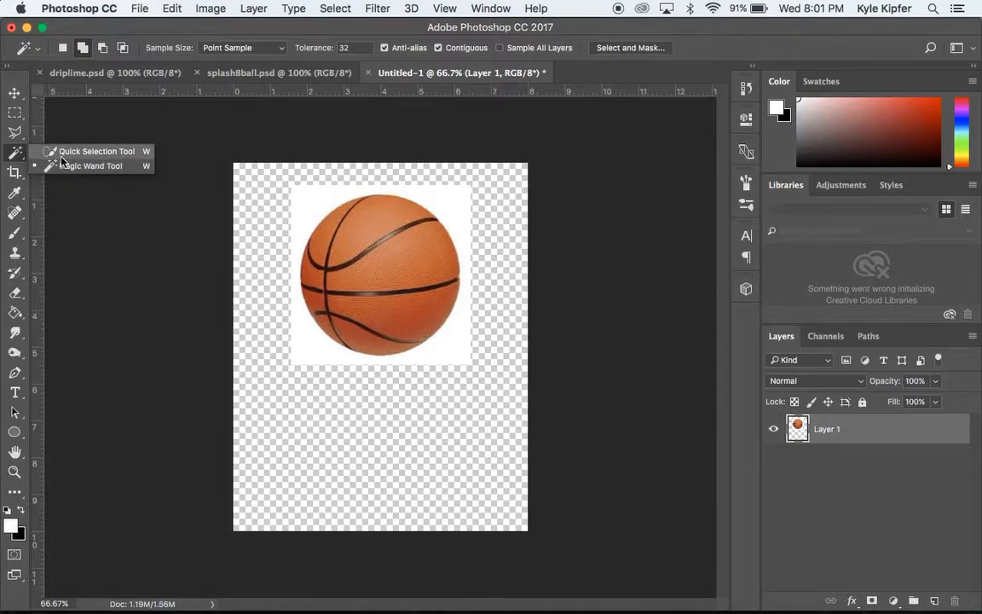
pyautogui.click(90, 153)
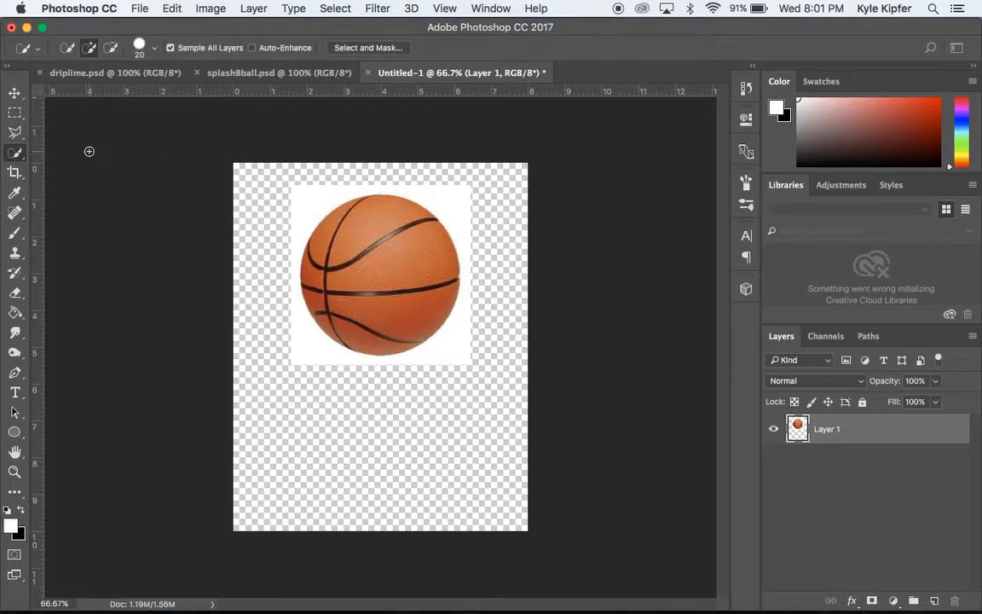
pyautogui.rightClick(17, 154)
pyautogui.click(98, 164)
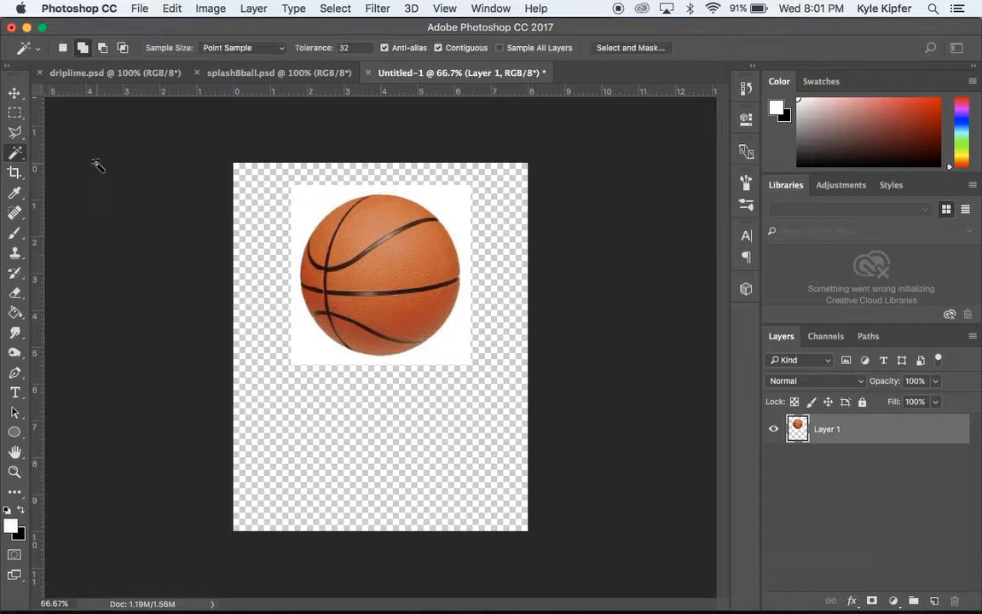
pyautogui.click(311, 209)
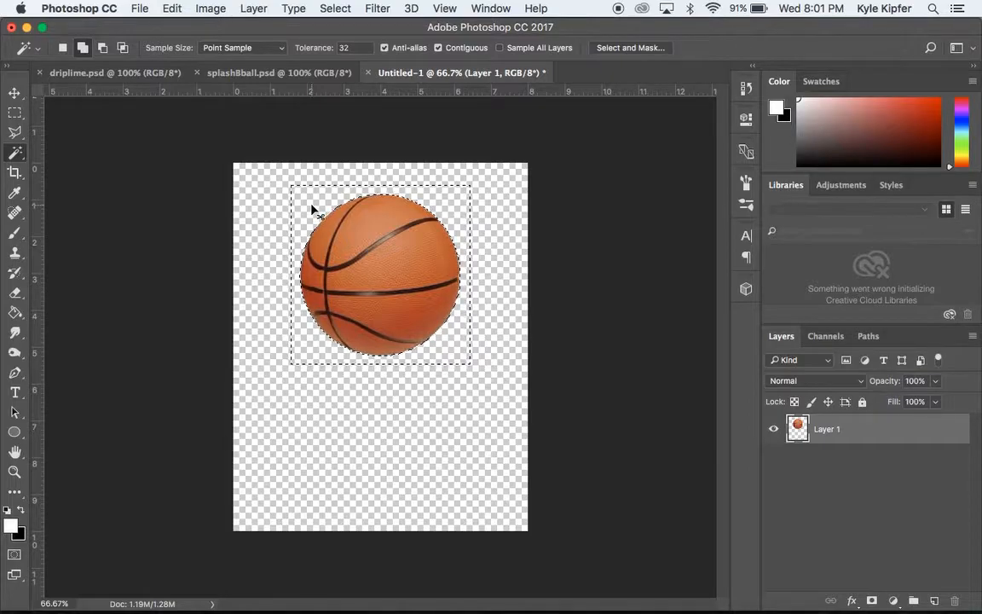
pyautogui.press('super+d')
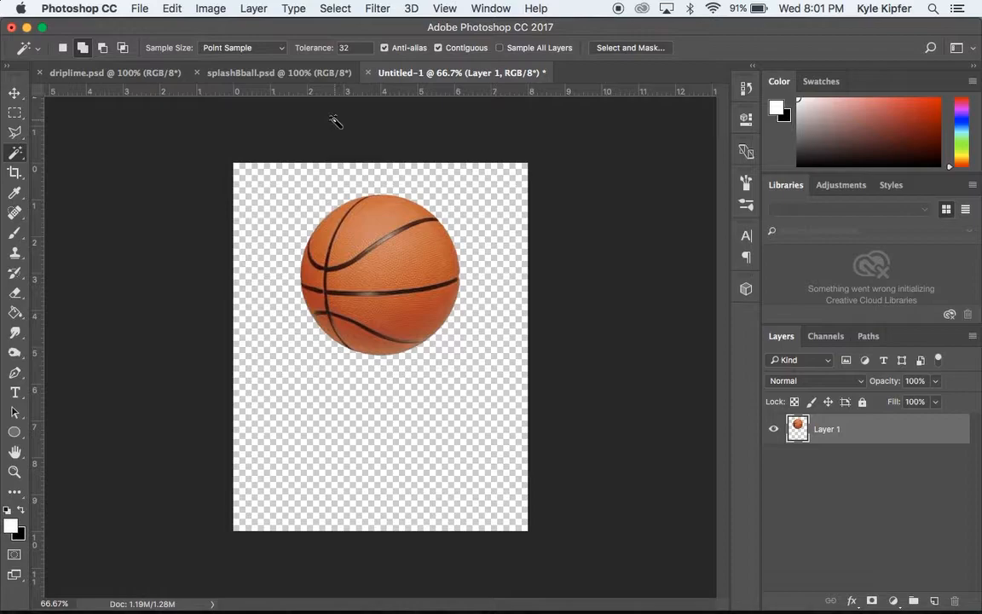
# Switch to Chrome's water splash image results, browse them, and enlarge the blue splash image from HDWArena
pyautogui.moveTo(417, 609)
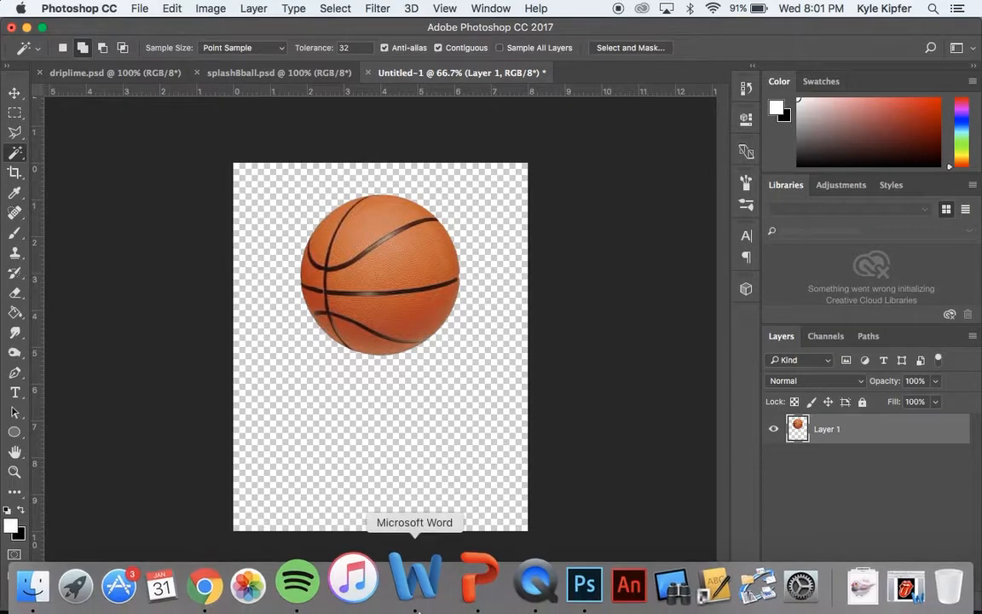
pyautogui.click(243, 597)
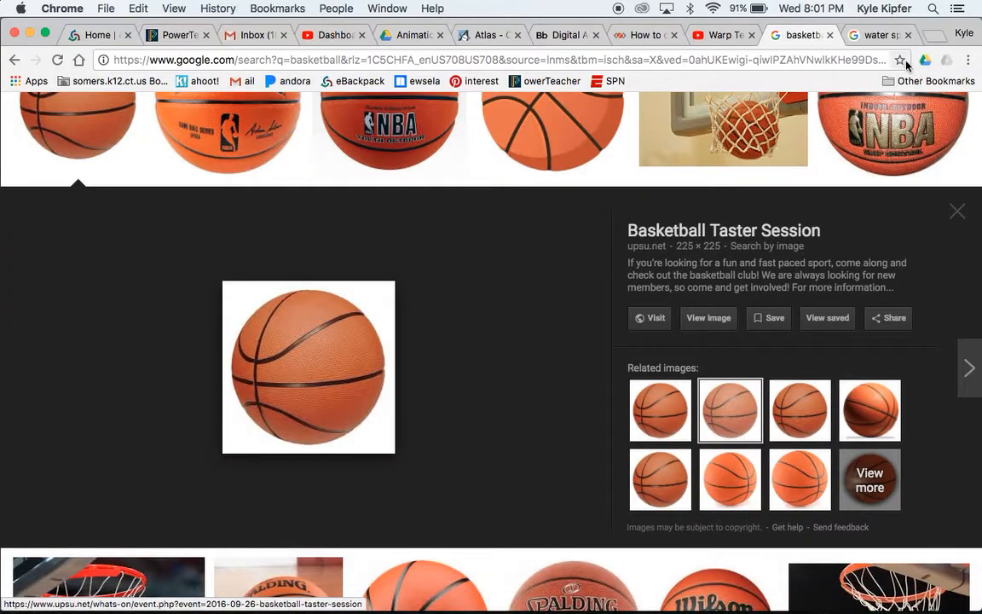
pyautogui.click(869, 35)
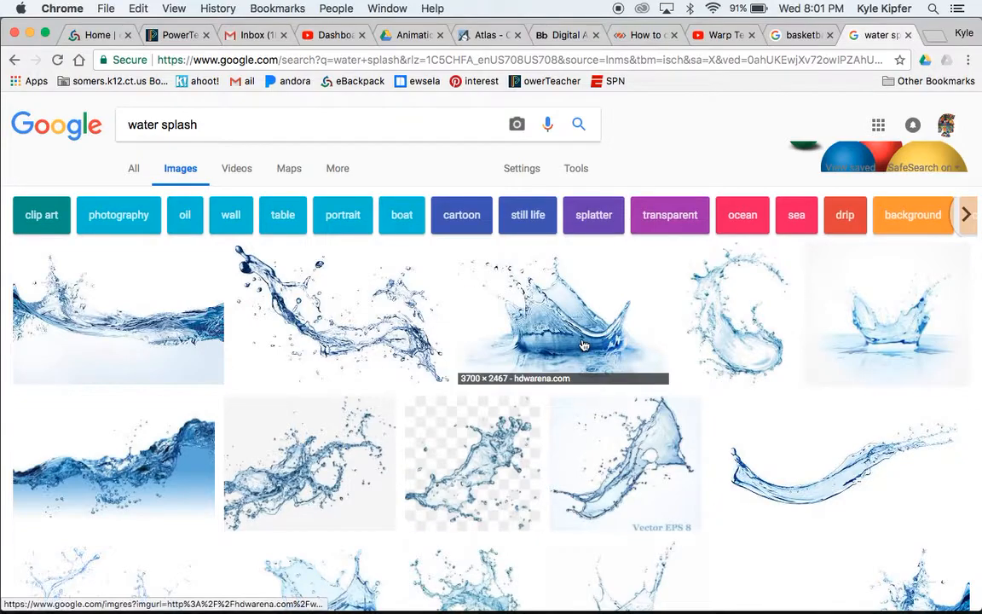
pyautogui.scroll(-10, 583, 345)
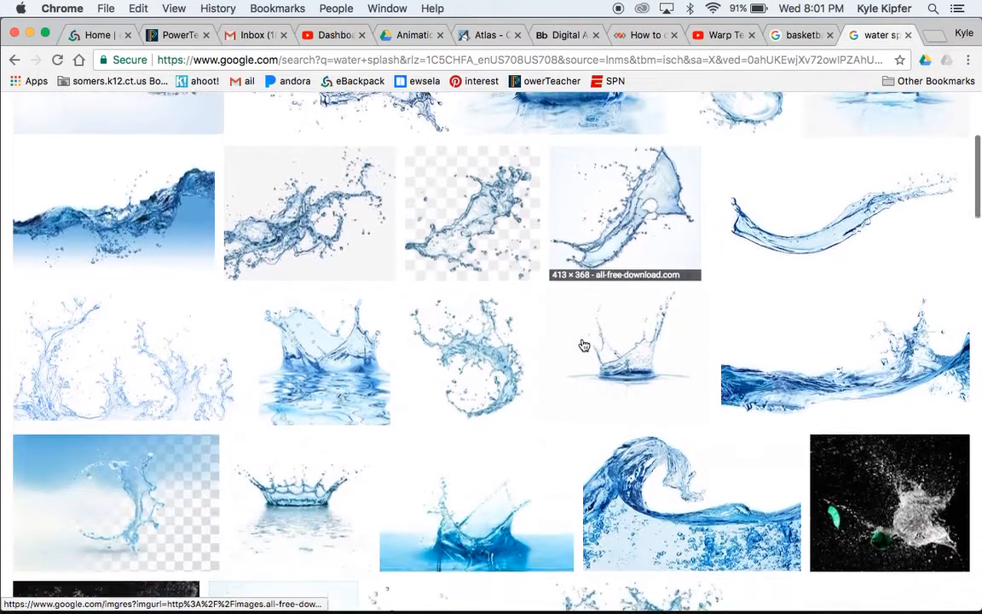
pyautogui.scroll(-3, 583, 344)
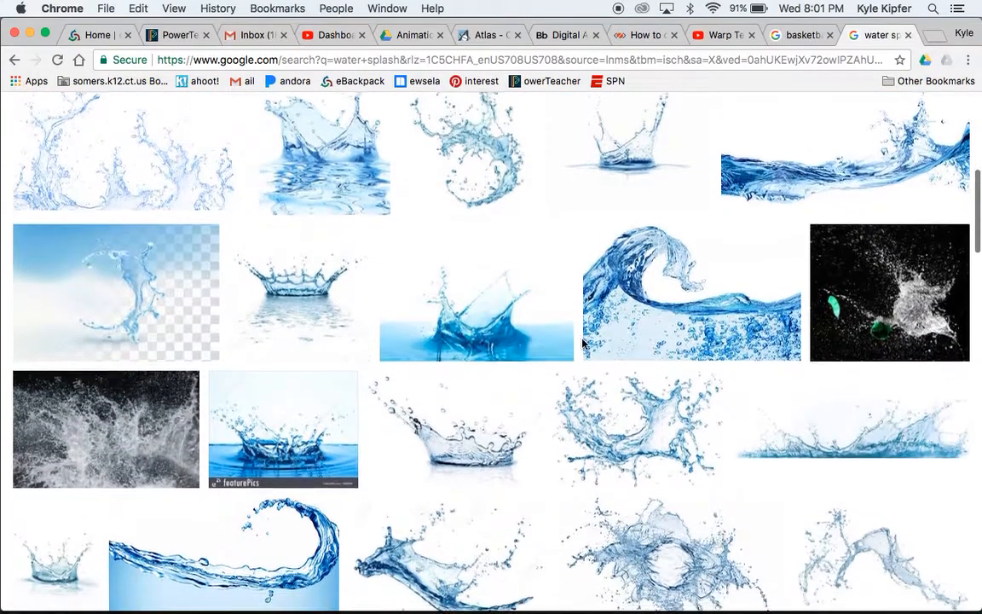
pyautogui.scroll(3, 583, 344)
pyautogui.scroll(8, 583, 344)
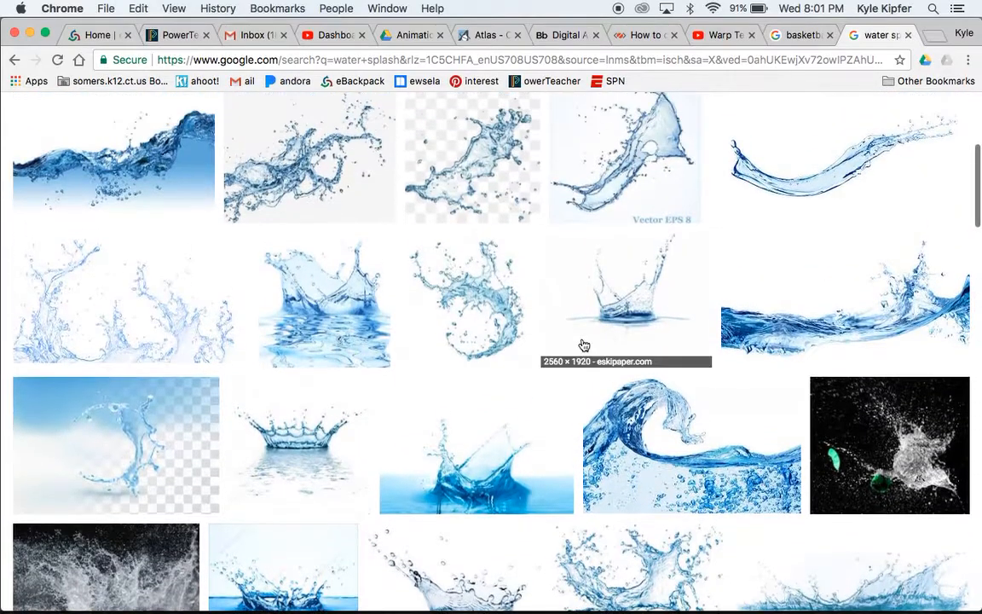
pyautogui.scroll(2, 583, 345)
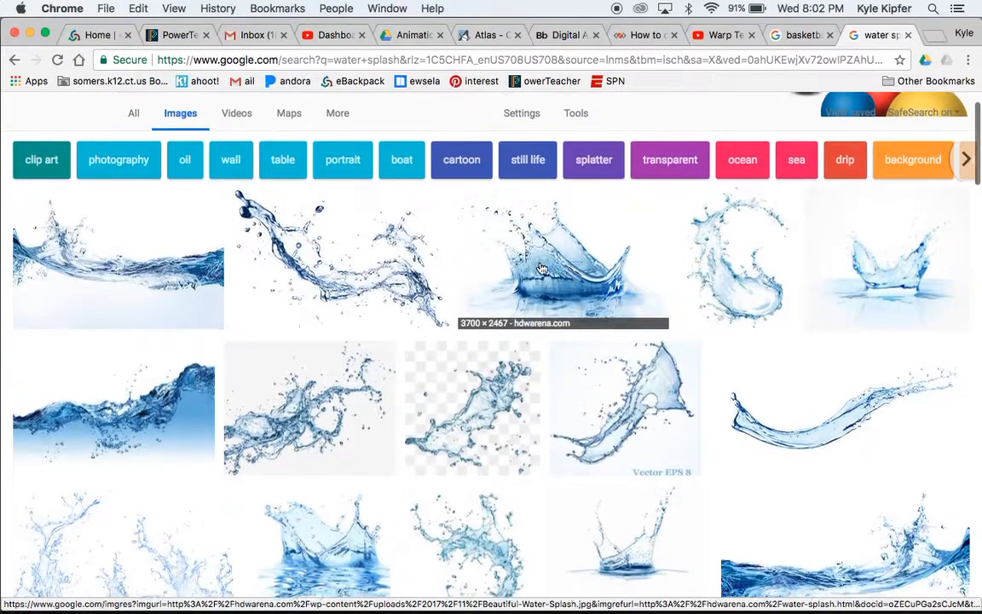
pyautogui.scroll(-1, 613, 427)
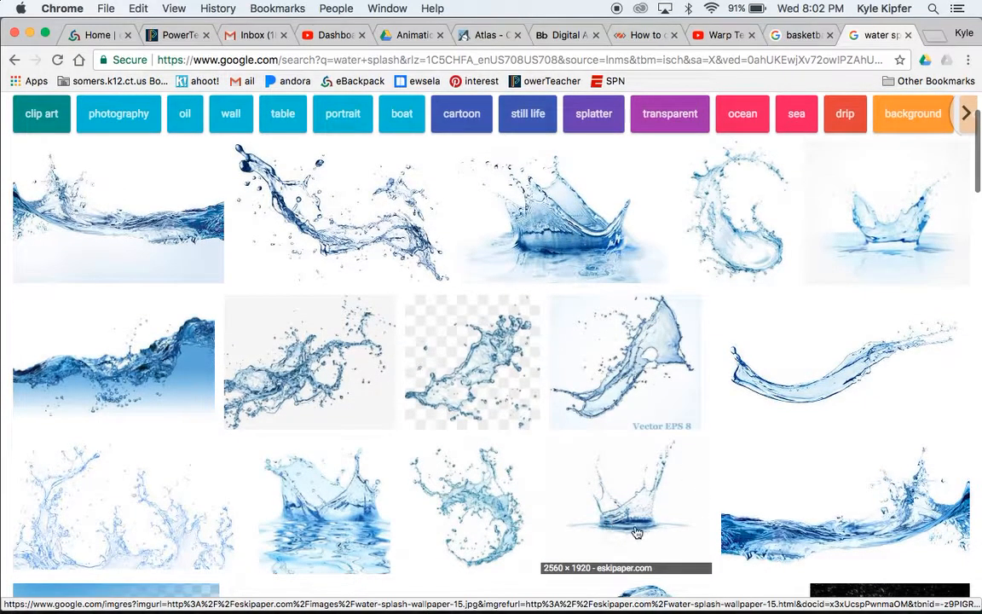
pyautogui.scroll(-4, 628, 477)
pyautogui.scroll(6, 591, 256)
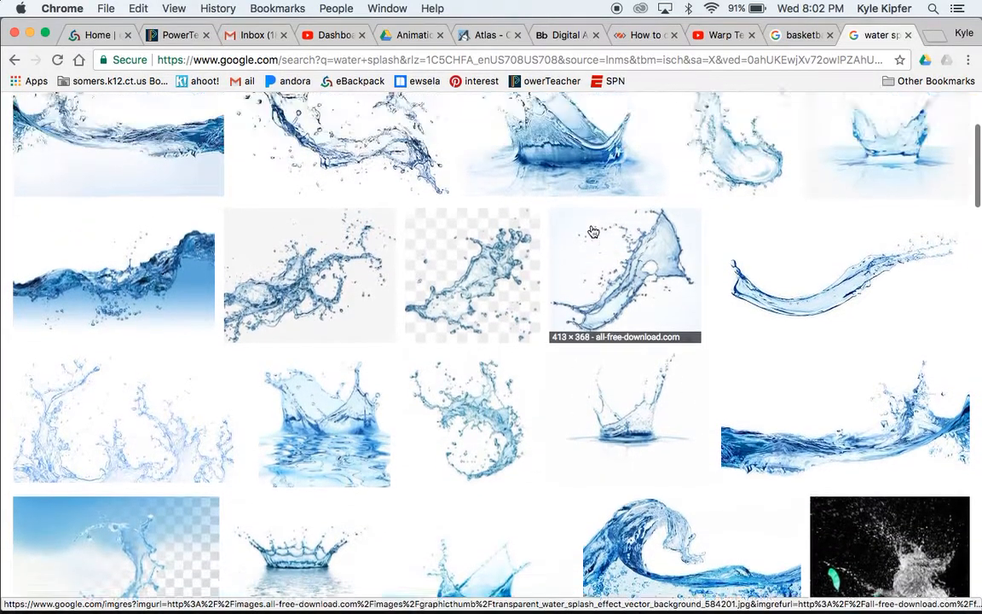
pyautogui.click(562, 323)
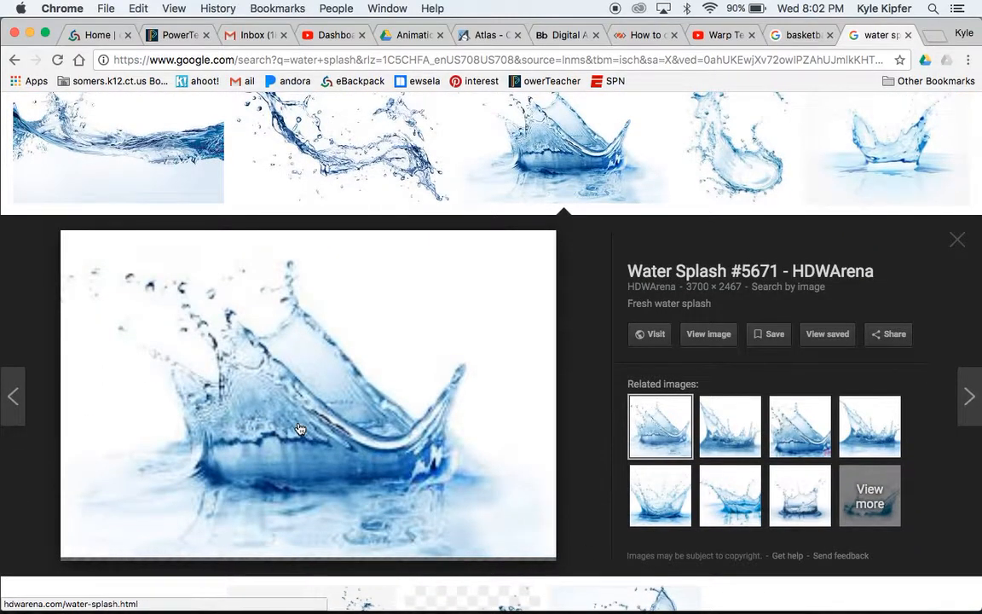
# Copy the enlarged water splash image and paste it into the basketball document in Photoshop
pyautogui.rightClick(300, 389)
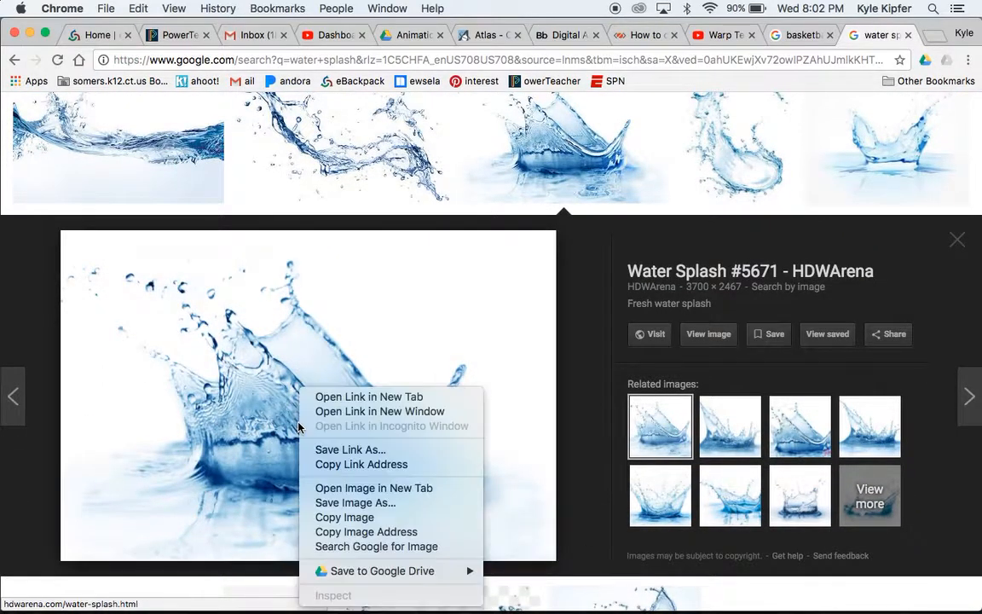
pyautogui.click(358, 520)
pyautogui.press('super+Tab')
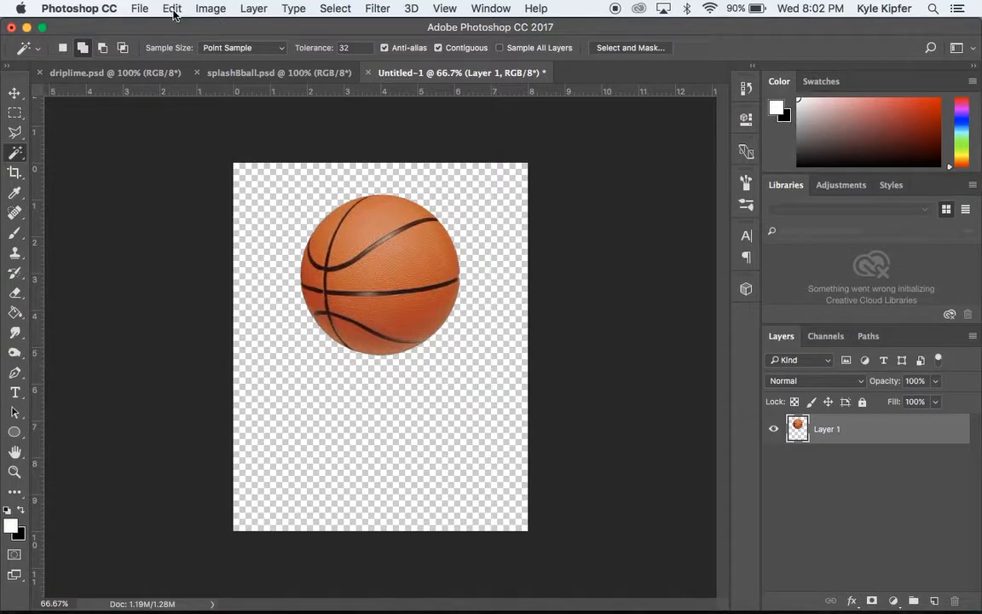
pyautogui.press('super+v')
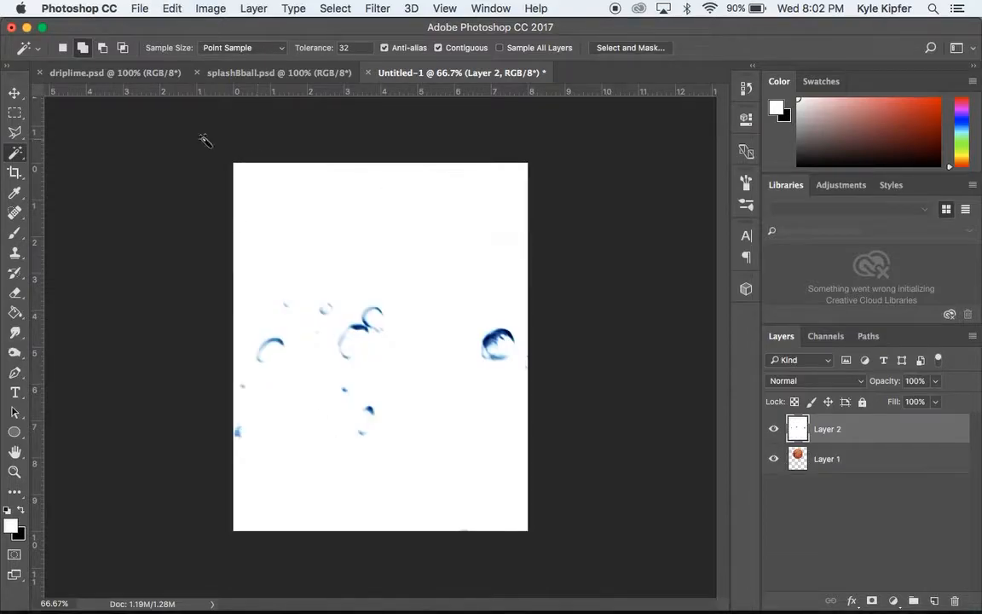
# Scale the pasted splash image to about 15.5% so it spans the canvas width and position it over the basketball
pyautogui.click(15, 94)
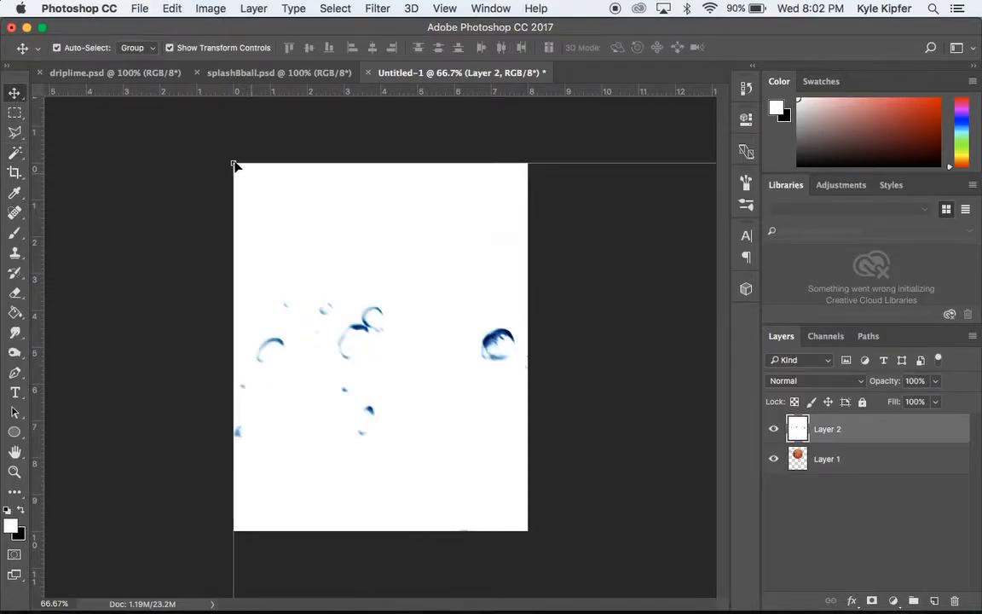
pyautogui.press('super+t')
pyautogui.moveTo(235, 162); pyautogui.dragTo(594, 430)
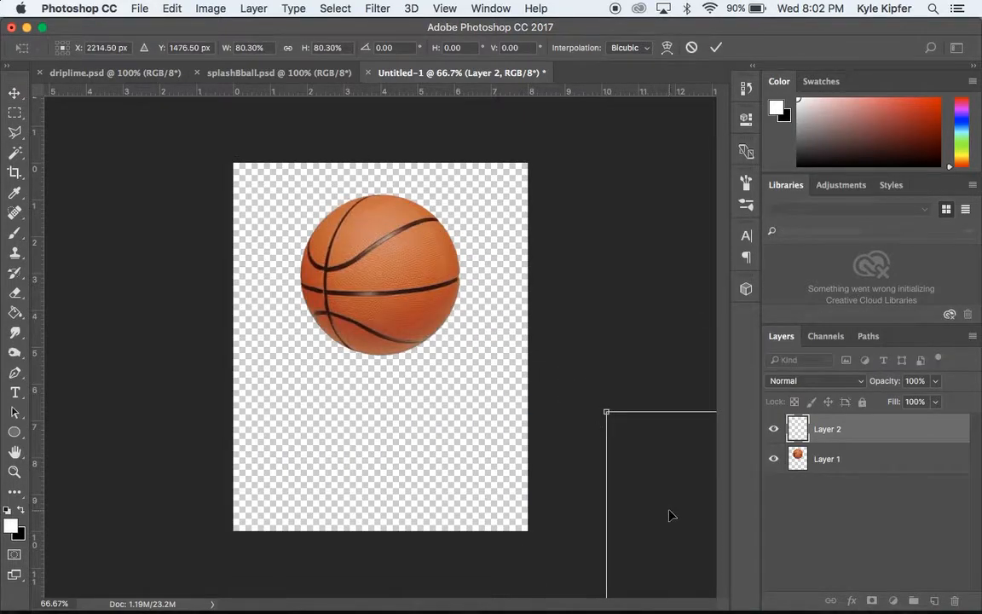
pyautogui.moveTo(671, 517)
pyautogui.mouseDown()
pyautogui.moveTo(272, 222)
pyautogui.moveTo(233, 231)
pyautogui.mouseUp()
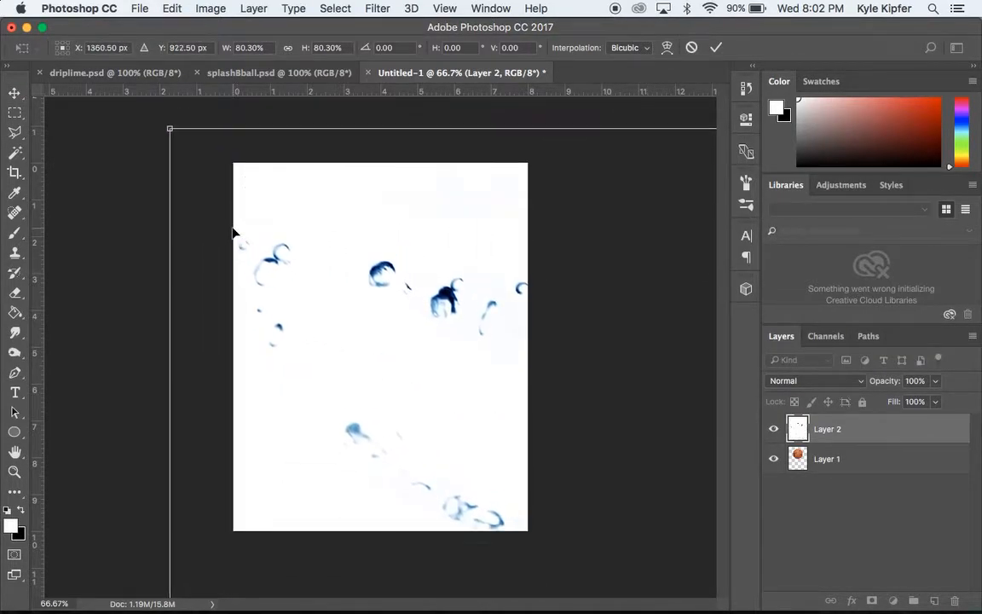
pyautogui.moveTo(172, 127); pyautogui.dragTo(504, 447)
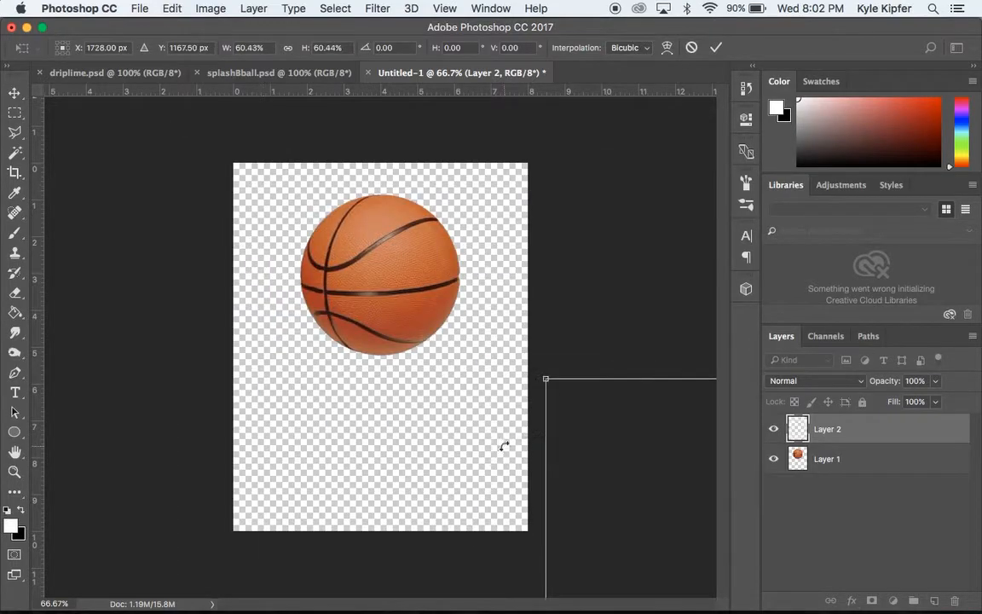
pyautogui.moveTo(578, 473); pyautogui.dragTo(233, 274)
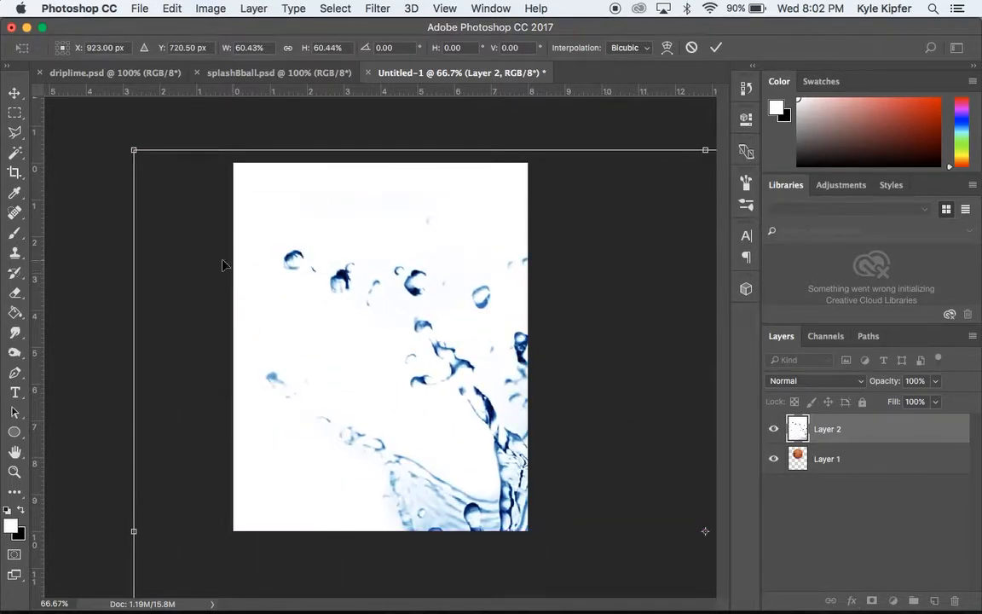
pyautogui.moveTo(523, 472); pyautogui.dragTo(563, 495)
pyautogui.moveTo(653, 509); pyautogui.dragTo(237, 179)
pyautogui.moveTo(171, 119); pyautogui.dragTo(322, 235)
pyautogui.moveTo(200, 192); pyautogui.dragTo(268, 237)
pyautogui.moveTo(461, 346); pyautogui.dragTo(429, 321)
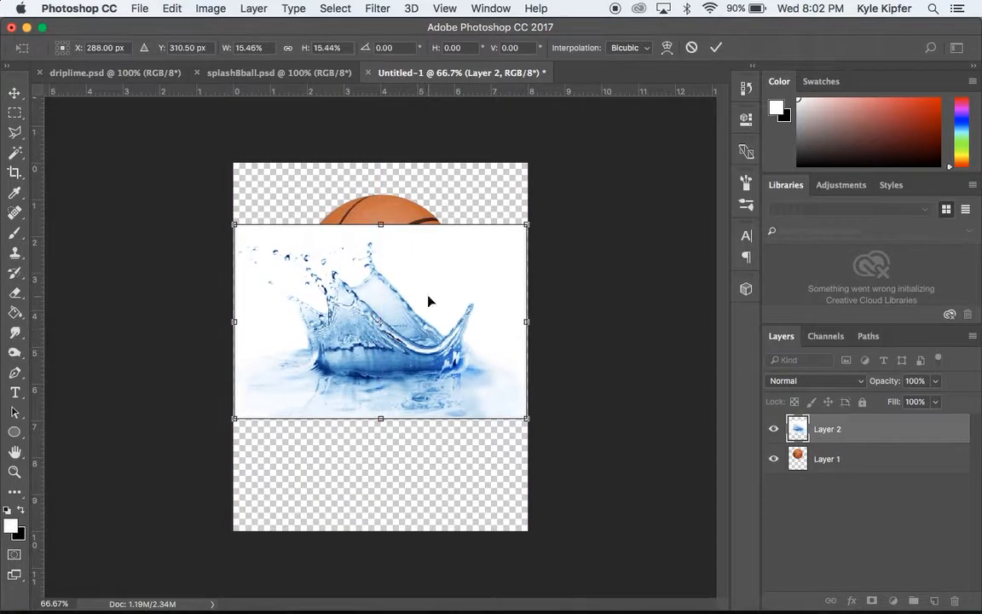
# Rotate the splash upside down by about -179.3° and move it down over the basketball's lower half
pyautogui.moveTo(545, 212); pyautogui.dragTo(349, 339)
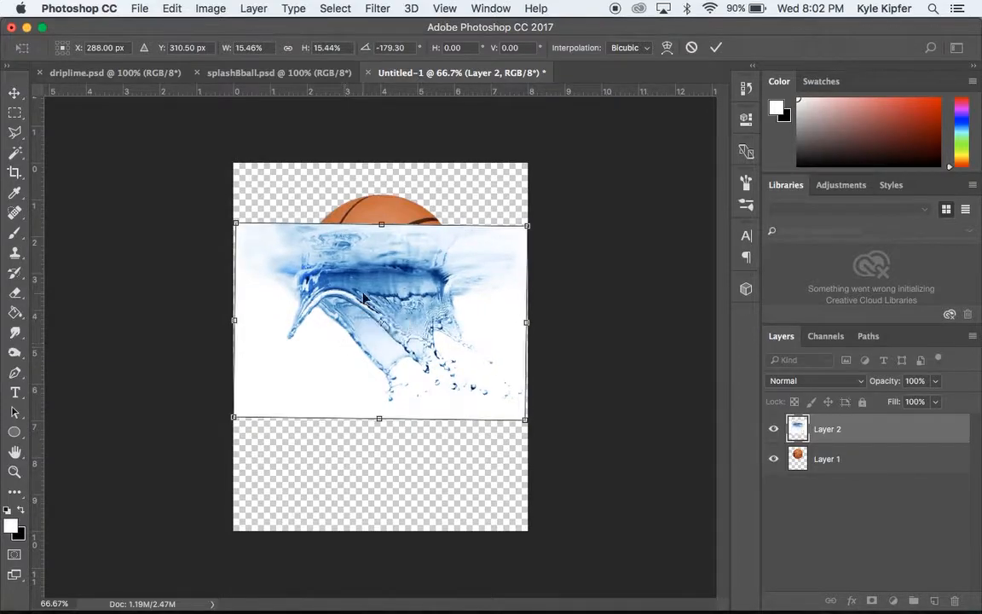
pyautogui.press('Down')
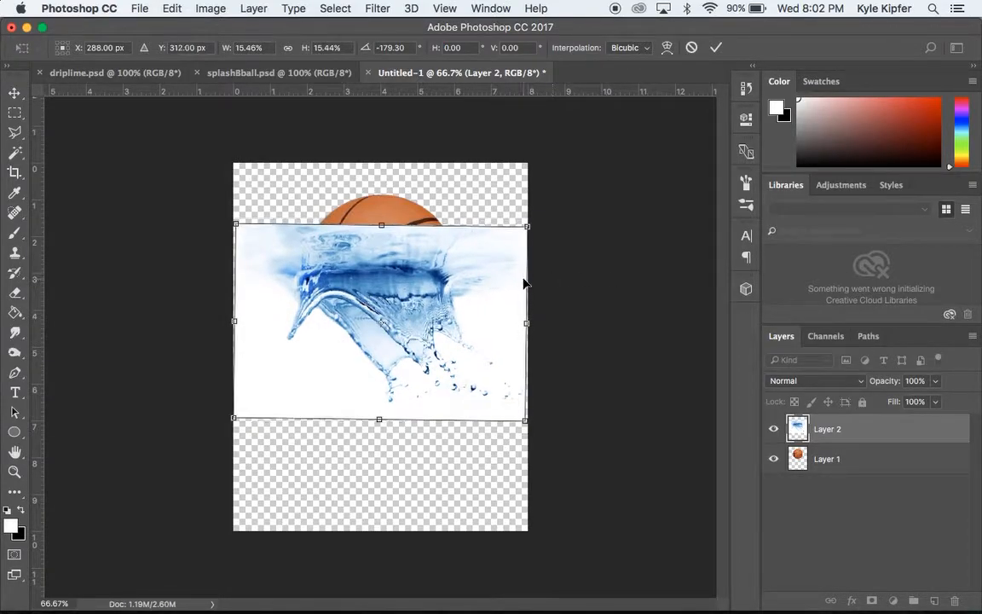
pyautogui.moveTo(377, 279); pyautogui.dragTo(384, 326)
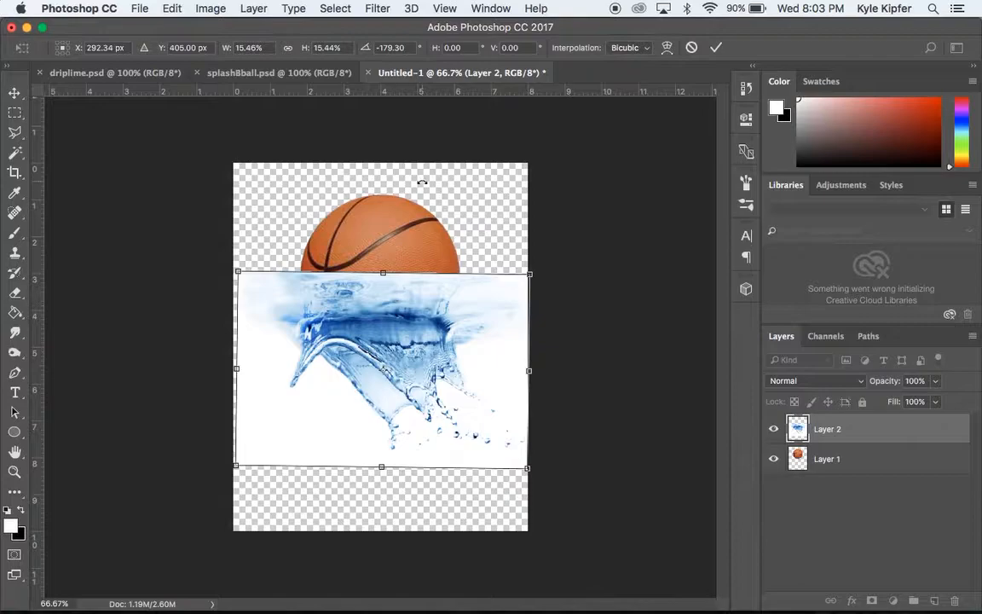
pyautogui.press('Return')
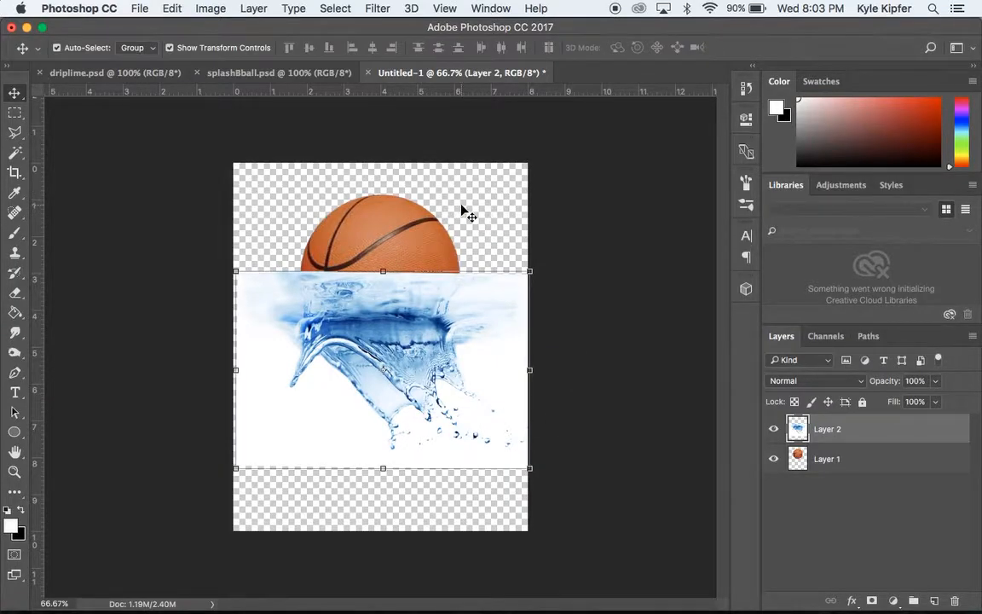
# Lower Layer 2's opacity to 62% and shrink the splash to about 90% width and 98% height to fit the ball
pyautogui.click(934, 381)
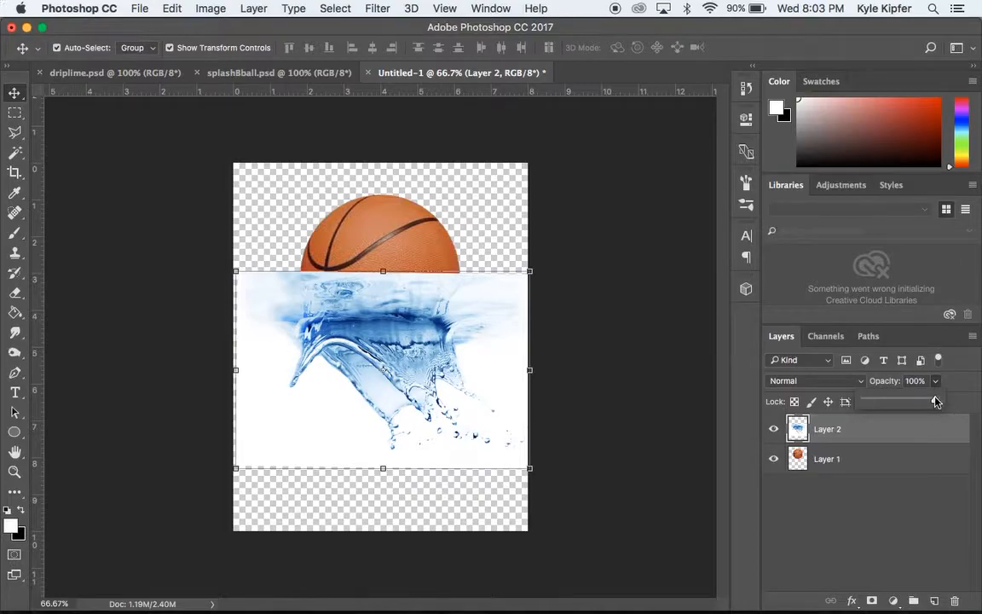
pyautogui.moveTo(935, 401); pyautogui.dragTo(910, 403)
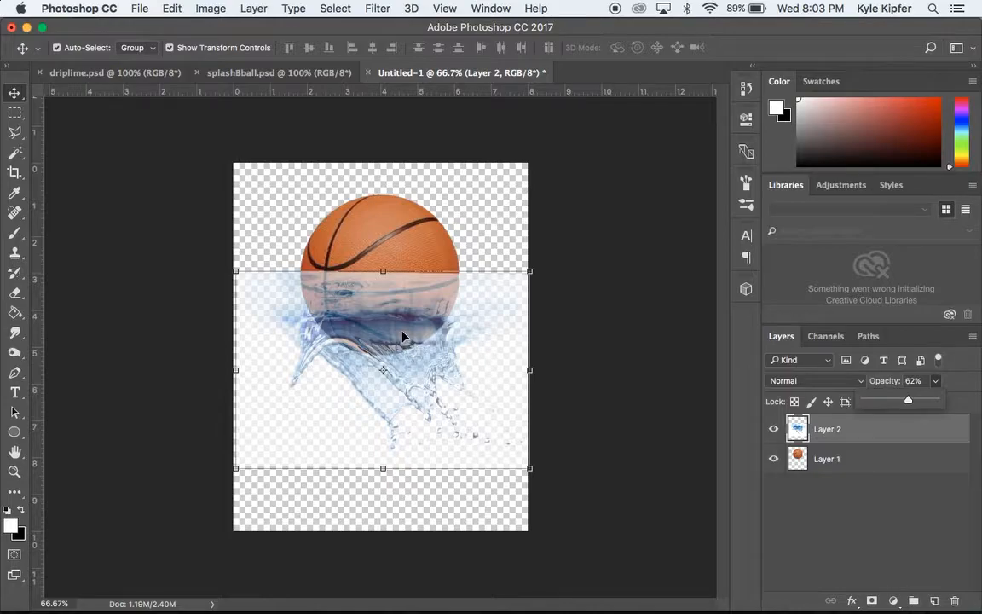
pyautogui.moveTo(235, 467); pyautogui.dragTo(242, 463)
pyautogui.moveTo(529, 367); pyautogui.dragTo(515, 367)
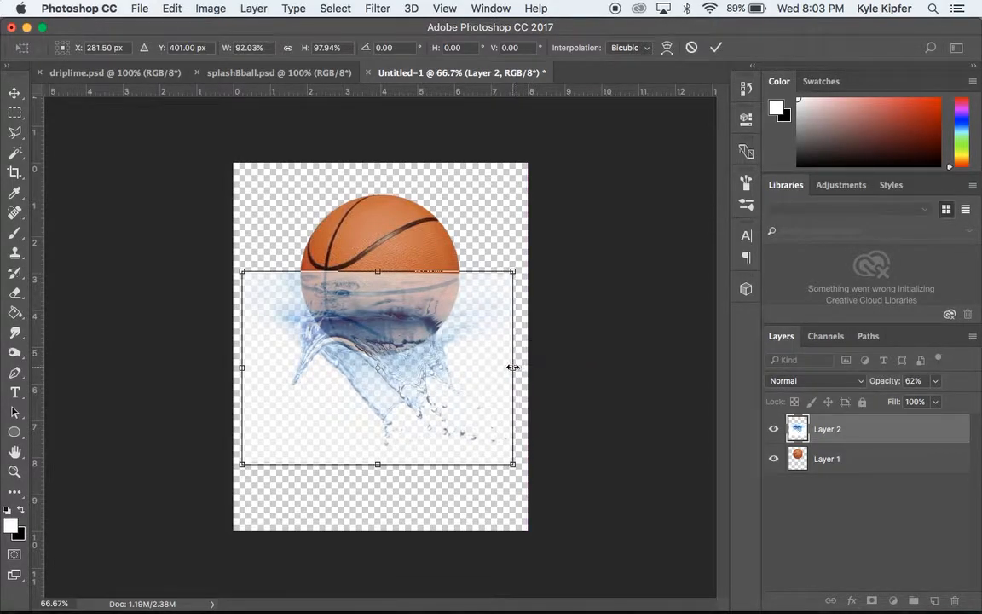
pyautogui.moveTo(242, 368); pyautogui.dragTo(250, 367)
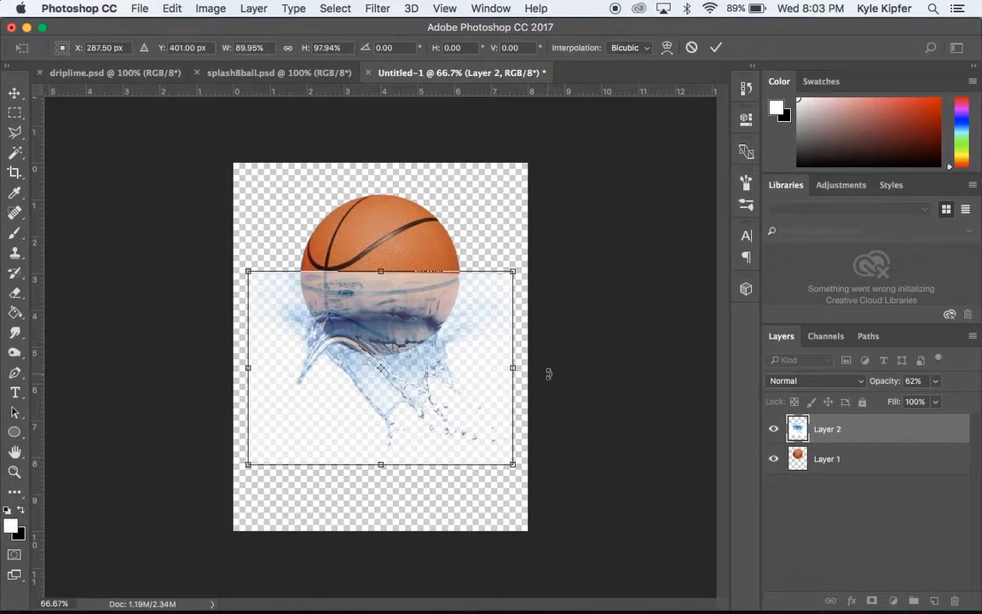
pyautogui.moveTo(508, 369)
pyautogui.mouseDown()
pyautogui.moveTo(477, 368)
pyautogui.moveTo(508, 368)
pyautogui.mouseUp()
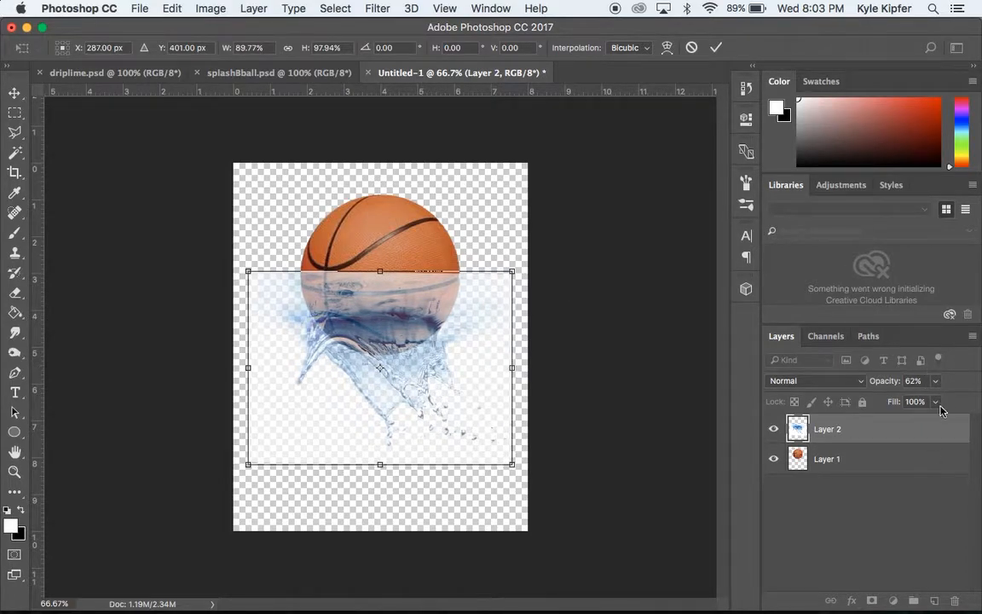
pyautogui.press('Return')
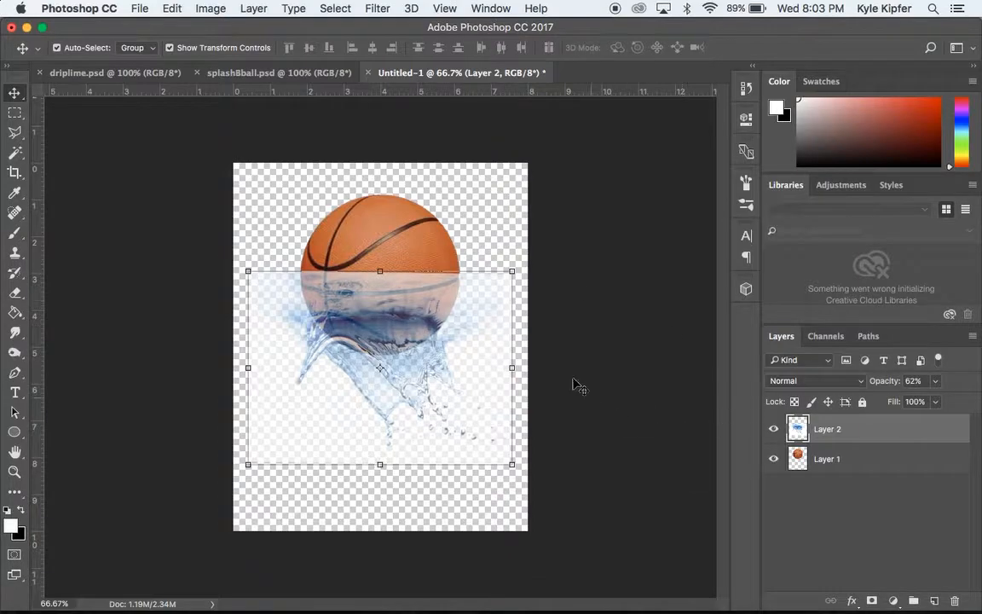
pyautogui.click(529, 317)
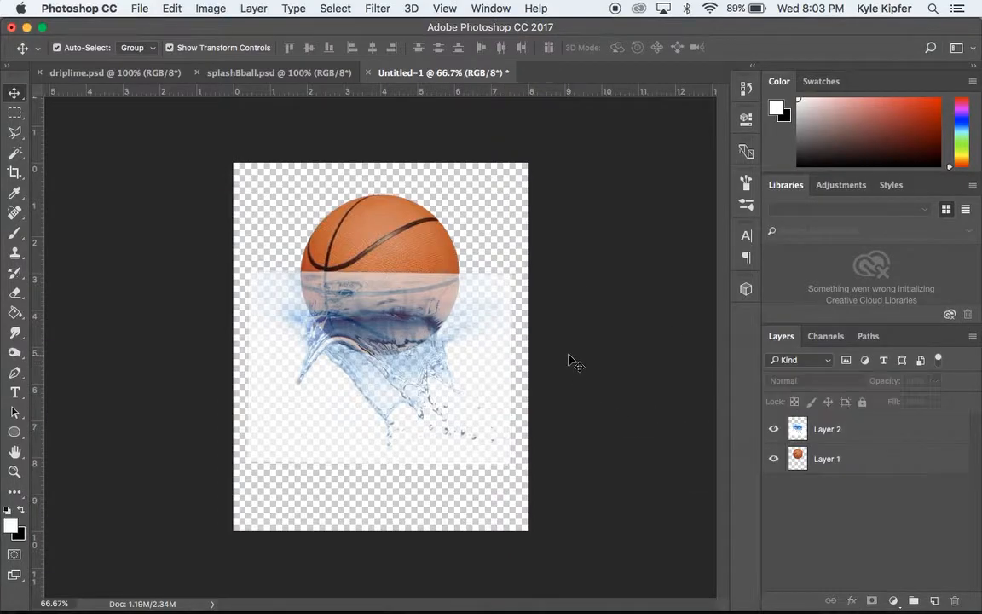
# Restore Layer 2's opacity to 100% and deselect the layer
pyautogui.click(888, 428)
pyautogui.click(936, 380)
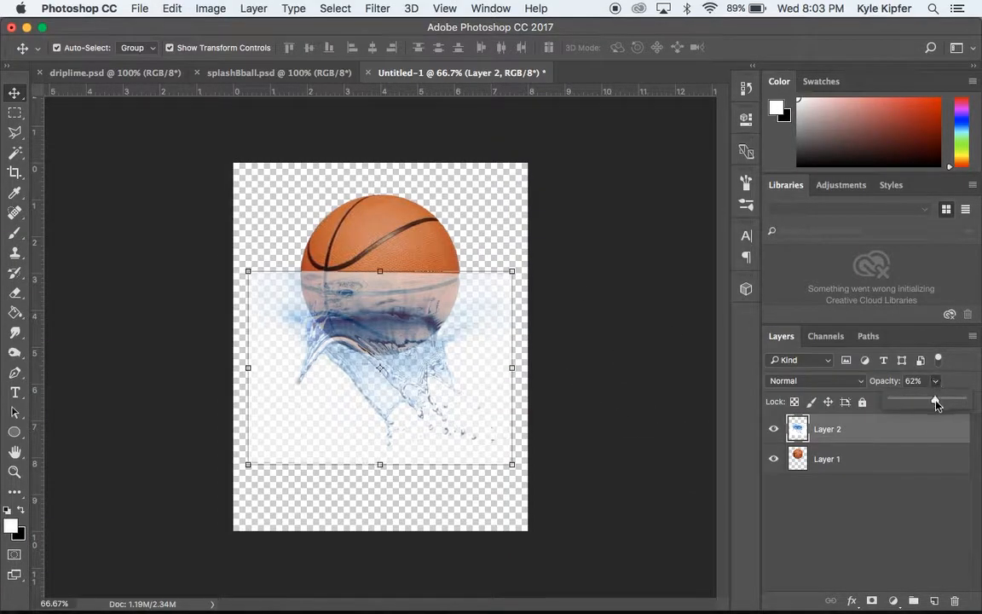
pyautogui.moveTo(936, 403); pyautogui.dragTo(979, 402)
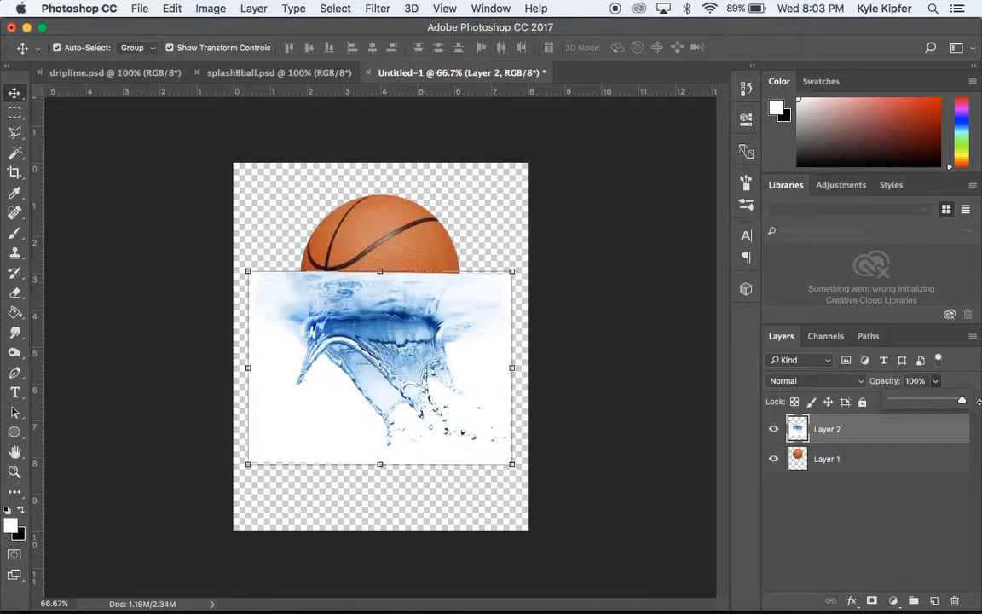
pyautogui.click(573, 265)
# Select the white background around the splash on Layer 2 with the Magic Wand and delete it
pyautogui.click(15, 153)
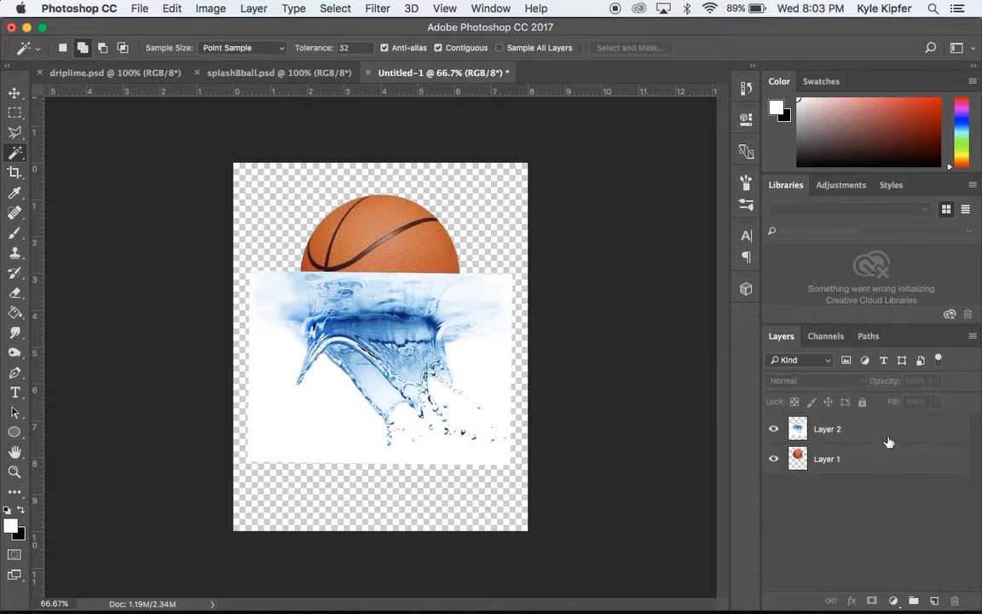
pyautogui.click(889, 442)
pyautogui.click(274, 423)
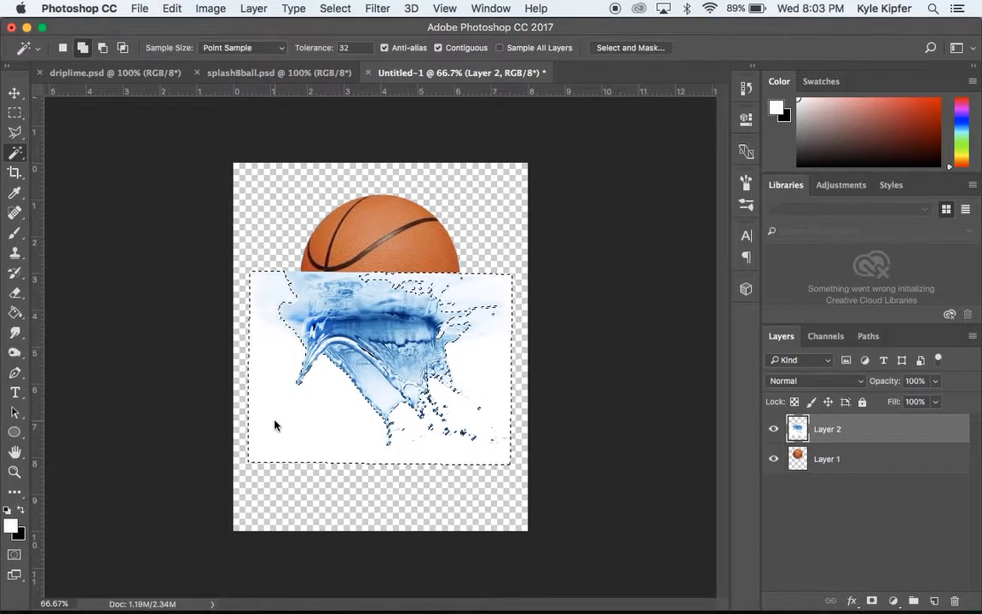
pyautogui.press('Delete')
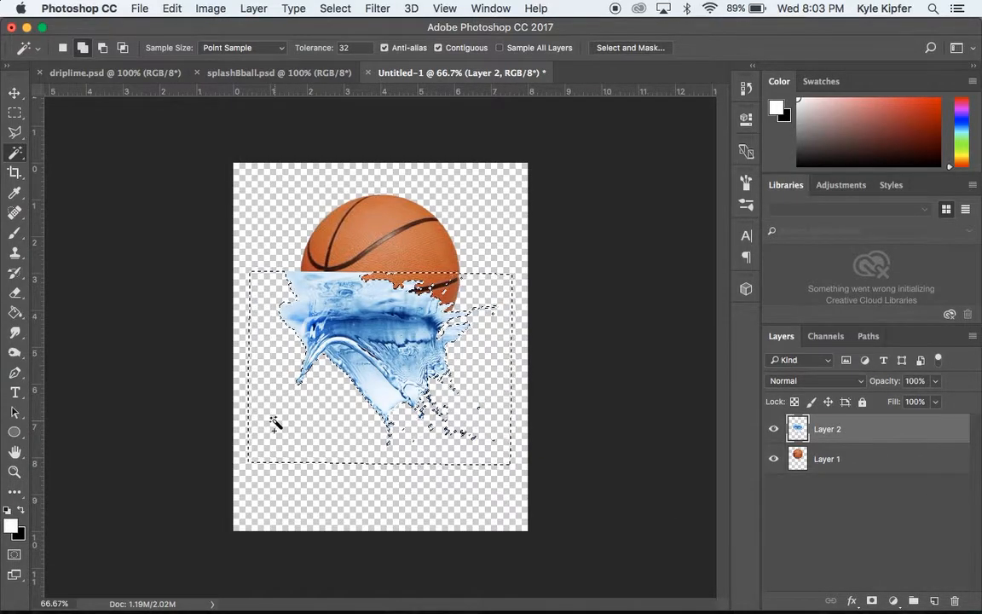
# Deselect, and erase the splash's ragged upper edge over the basketball with a soft 48-pixel Eraser brush
pyautogui.press('super+d')
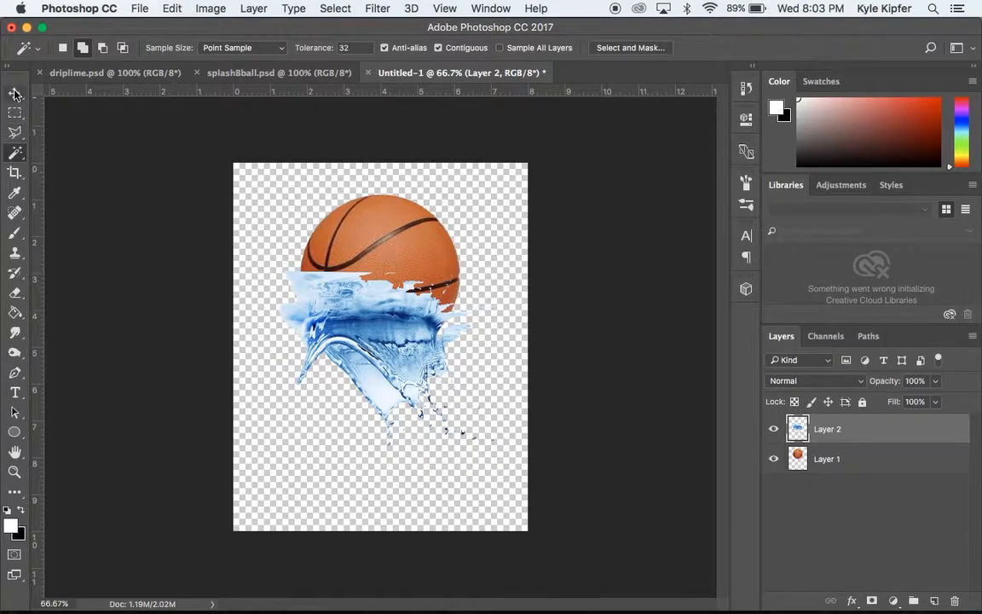
pyautogui.click(15, 292)
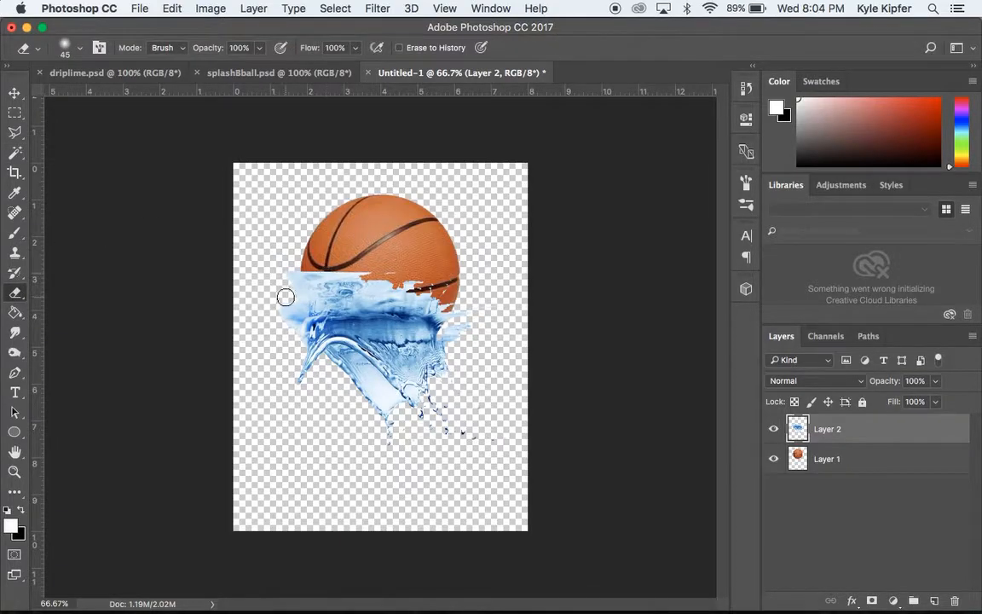
pyautogui.click(68, 48)
pyautogui.click(81, 242)
pyautogui.moveTo(371, 280)
pyautogui.mouseDown()
pyautogui.moveTo(337, 277)
pyautogui.moveTo(411, 282)
pyautogui.moveTo(264, 249)
pyautogui.moveTo(311, 275)
pyautogui.moveTo(271, 271)
pyautogui.moveTo(285, 317)
pyautogui.moveTo(292, 306)
pyautogui.mouseUp()
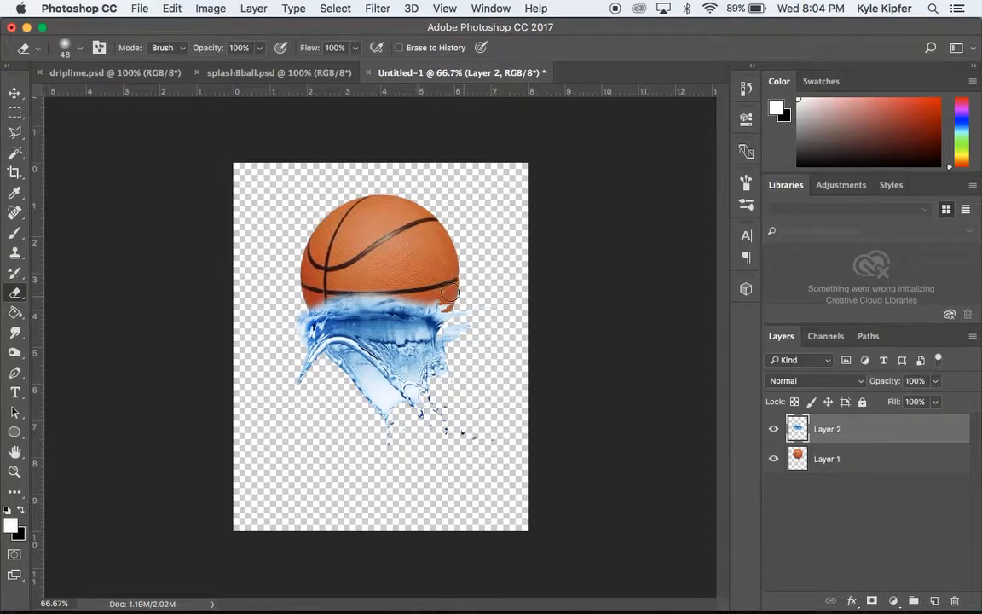
# Erase more of Layer 2's splash along the basketball's lower curve so the ball shows down to its bottom edge
pyautogui.press('z')
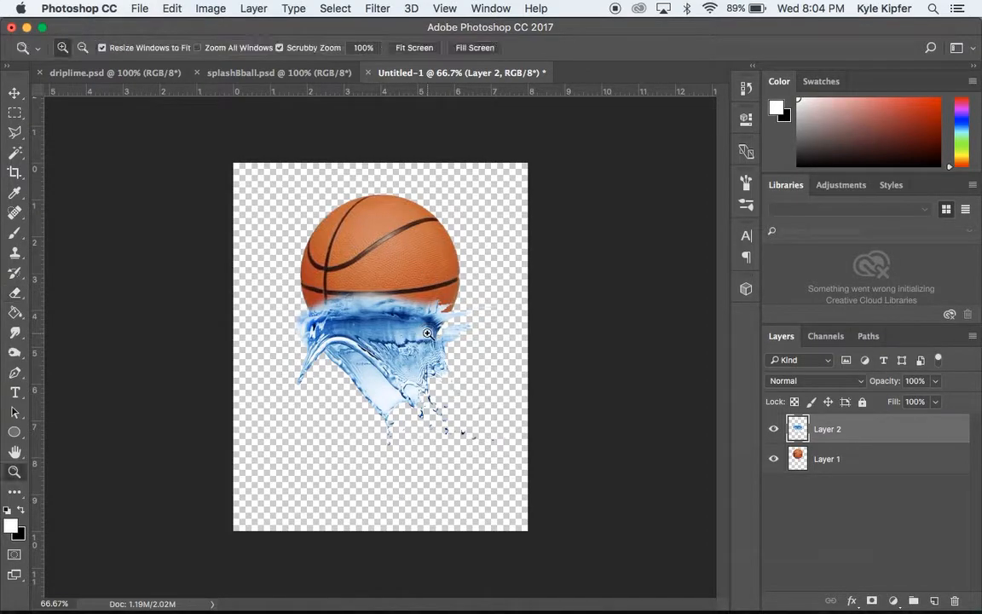
pyautogui.click(379, 300)
pyautogui.click(385, 314)
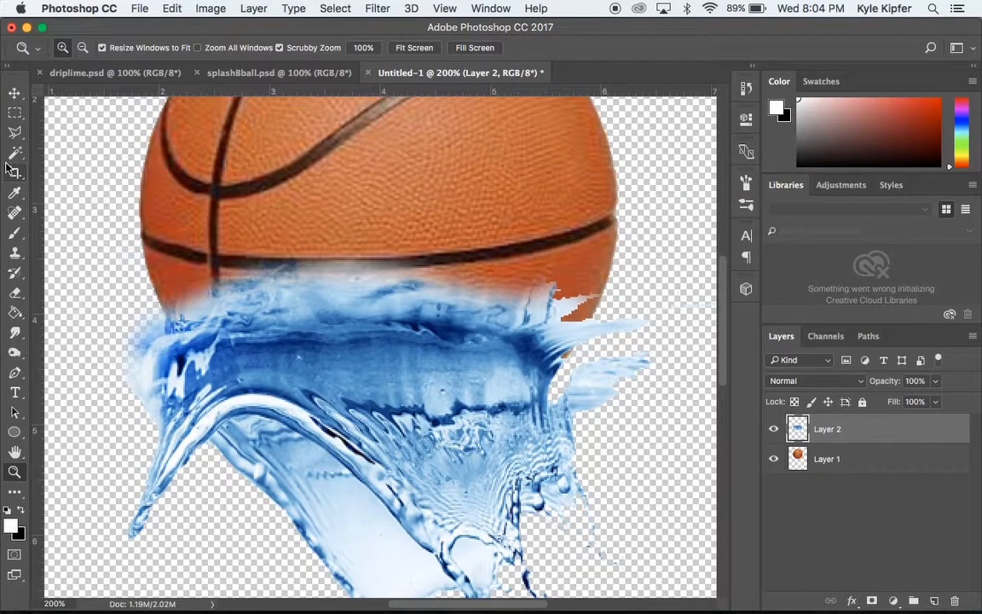
pyautogui.press('e')
pyautogui.moveTo(627, 469)
pyautogui.mouseDown()
pyautogui.moveTo(587, 423)
pyautogui.moveTo(589, 391)
pyautogui.moveTo(579, 420)
pyautogui.moveTo(584, 390)
pyautogui.moveTo(666, 348)
pyautogui.moveTo(594, 338)
pyautogui.moveTo(580, 318)
pyautogui.moveTo(589, 336)
pyautogui.moveTo(575, 313)
pyautogui.moveTo(585, 305)
pyautogui.moveTo(565, 295)
pyautogui.moveTo(579, 345)
pyautogui.moveTo(507, 299)
pyautogui.moveTo(566, 357)
pyautogui.moveTo(478, 328)
pyautogui.moveTo(358, 325)
pyautogui.moveTo(462, 323)
pyautogui.moveTo(396, 281)
pyautogui.moveTo(357, 295)
pyautogui.moveTo(369, 308)
pyautogui.moveTo(342, 317)
pyautogui.moveTo(229, 317)
pyautogui.moveTo(194, 300)
pyautogui.moveTo(306, 280)
pyautogui.moveTo(265, 251)
pyautogui.mouseUp()
pyautogui.moveTo(500, 400)
pyautogui.mouseDown()
pyautogui.moveTo(477, 358)
pyautogui.moveTo(501, 392)
pyautogui.moveTo(532, 350)
pyautogui.moveTo(542, 353)
pyautogui.moveTo(519, 344)
pyautogui.moveTo(452, 364)
pyautogui.moveTo(358, 369)
pyautogui.moveTo(185, 308)
pyautogui.moveTo(115, 303)
pyautogui.moveTo(102, 353)
pyautogui.moveTo(128, 423)
pyautogui.moveTo(114, 333)
pyautogui.moveTo(136, 287)
pyautogui.mouseUp()
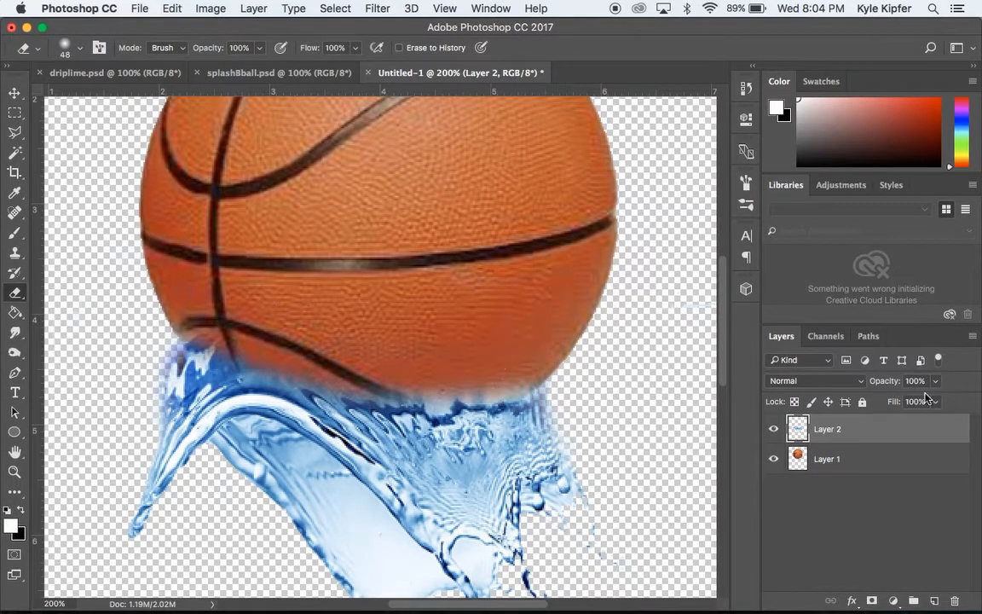
# Nudge the splash on Layer 2 upward so it overlaps the basketball's bottom edge
pyautogui.press('z')
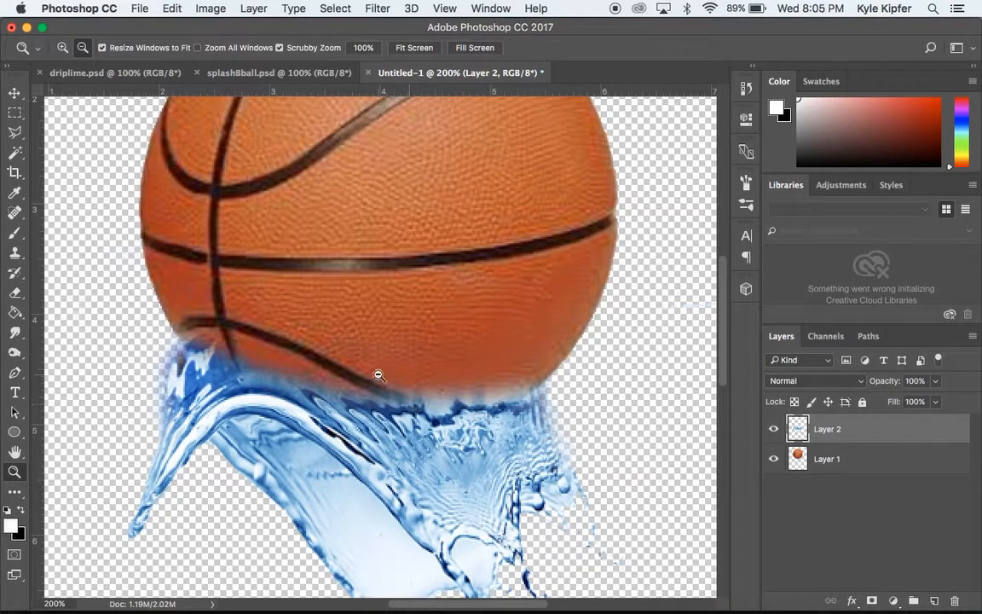
pyautogui.keyDown('alt'); pyautogui.click(379, 375); pyautogui.keyUp('alt')
pyautogui.keyDown('alt'); pyautogui.click(378, 375); pyautogui.keyUp('alt')
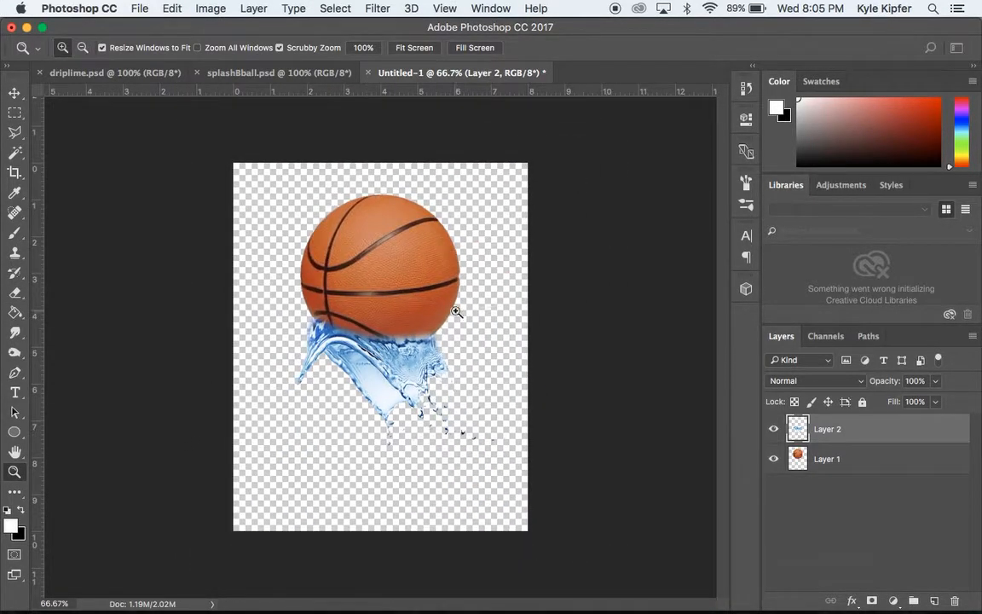
pyautogui.click(375, 300)
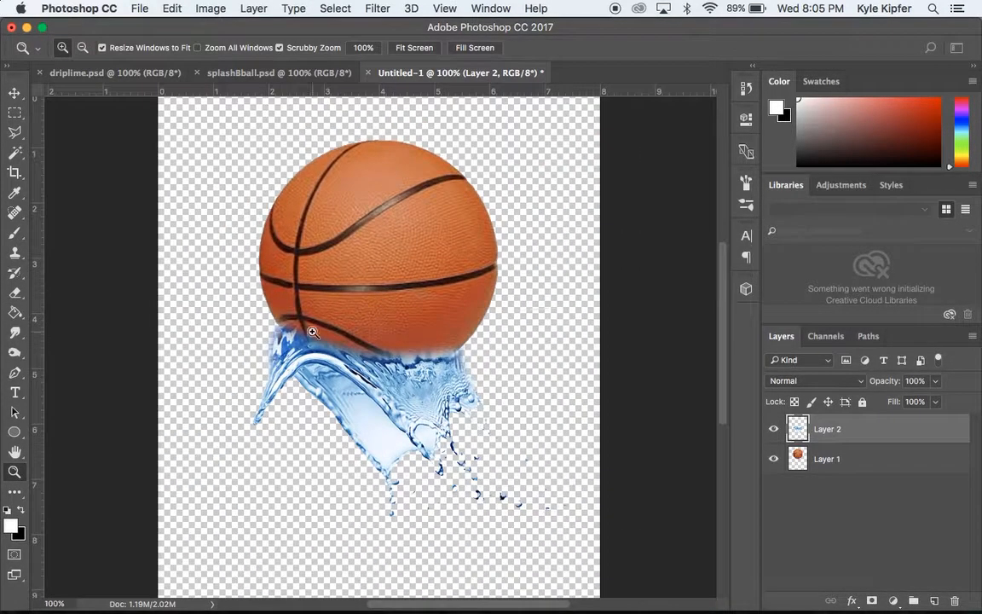
pyautogui.click(13, 92)
pyautogui.press('Up')
pyautogui.press('Up')
pyautogui.press('Up')
pyautogui.press('Up')
pyautogui.press('Up')
pyautogui.press('Up')
pyautogui.press('Up')
pyautogui.press('Up')
pyautogui.press('Up')
pyautogui.press('Up')
pyautogui.press('Up')
pyautogui.press('Up')
pyautogui.press('Up')
pyautogui.press('Up')
pyautogui.press('Up')
pyautogui.press('Up')
pyautogui.press('Up')
pyautogui.press('Up')
pyautogui.press('Up')
pyautogui.press('Up')
pyautogui.press('Up')
pyautogui.press('Up')
pyautogui.press('Up')
pyautogui.press('Up')
pyautogui.press('Up')
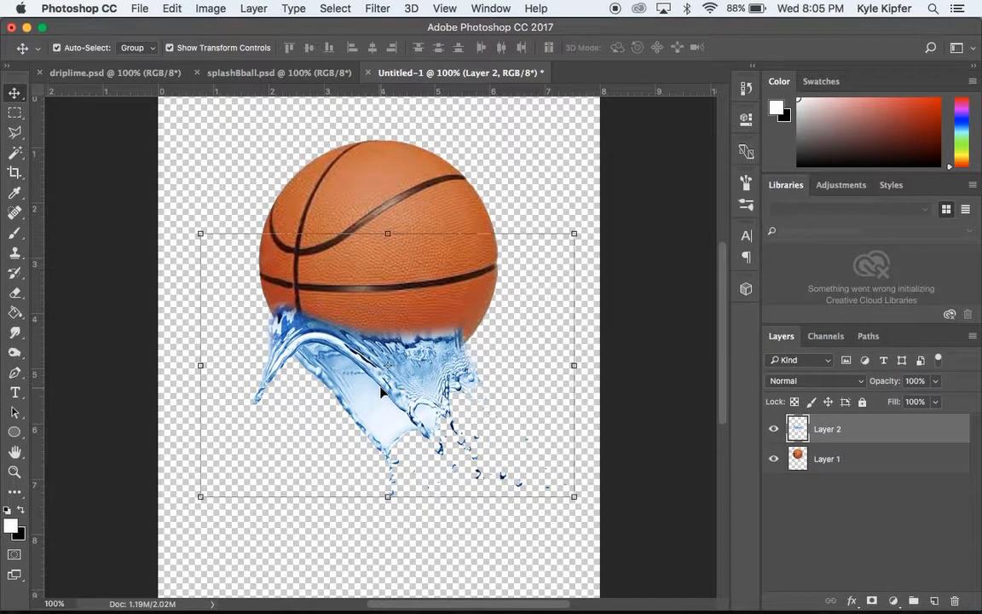
pyautogui.press('Down')
pyautogui.press('Down')
pyautogui.press('Down')
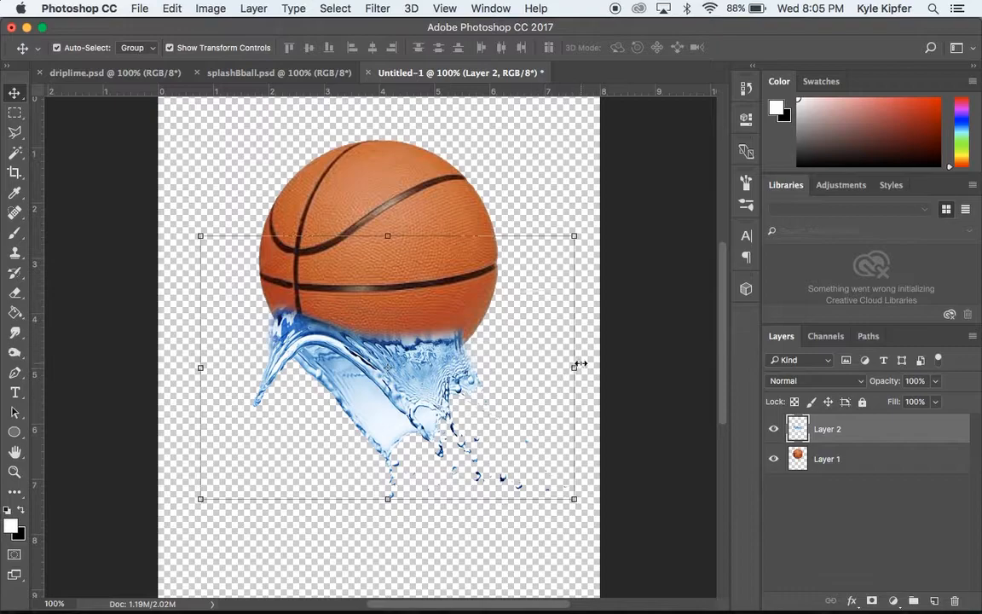
# Stretch the splash on both sides to about 105.33% width and apply the transformation
pyautogui.moveTo(574, 364); pyautogui.dragTo(588, 368)
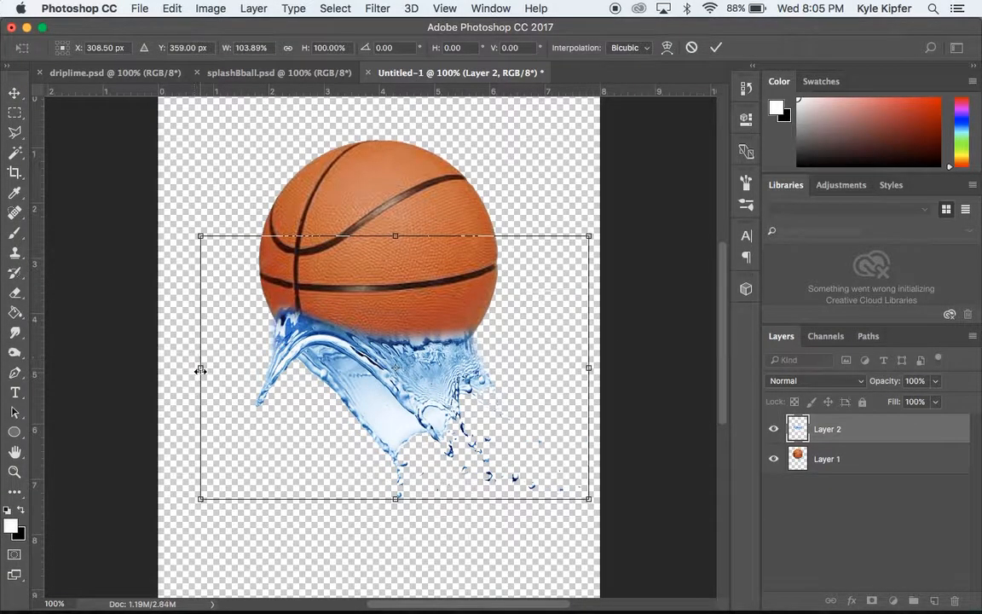
pyautogui.moveTo(200, 369); pyautogui.dragTo(195, 368)
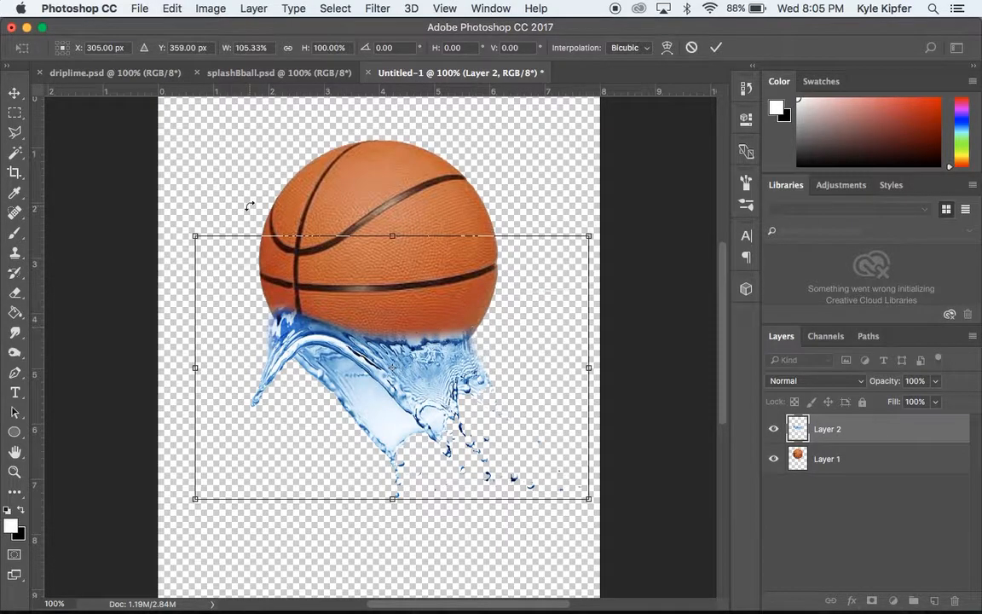
pyautogui.click(14, 92)
pyautogui.click(634, 231)
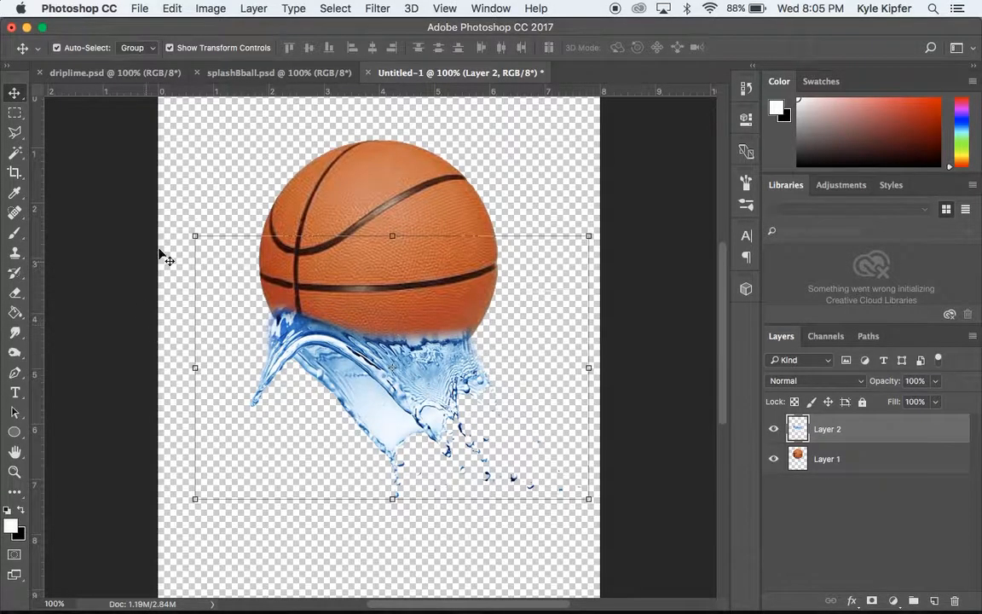
# Recolour the splash to match the basketball with Hue/Saturation, using Hue +173 and Saturation +4
pyautogui.click(204, 7)
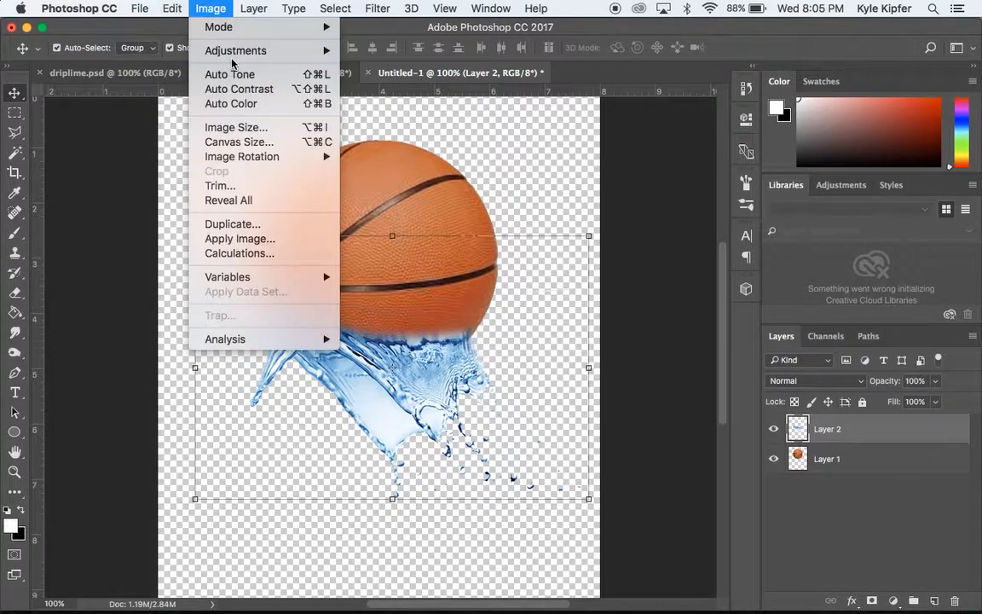
pyautogui.moveTo(237, 57)
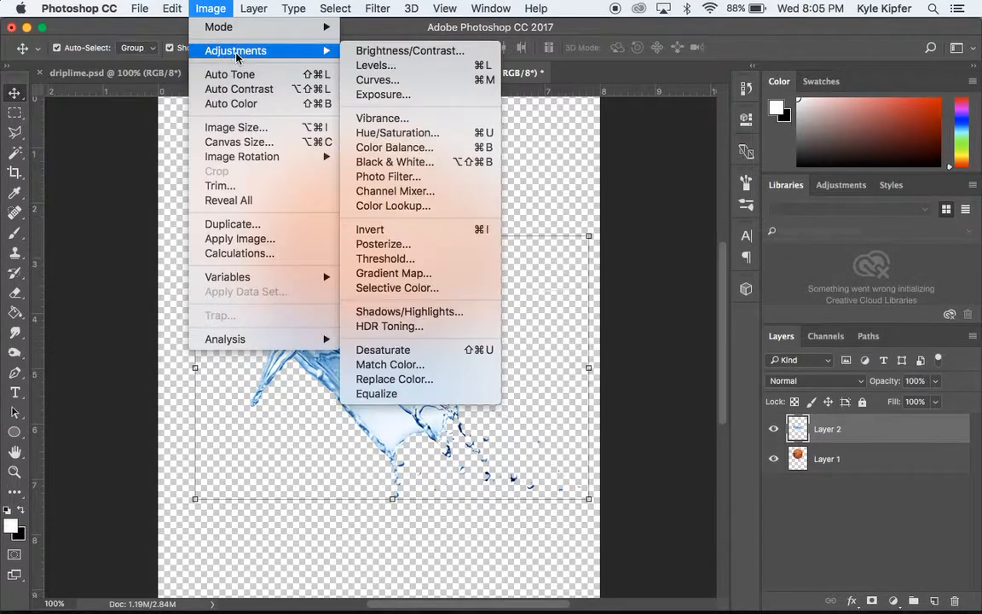
pyautogui.click(423, 132)
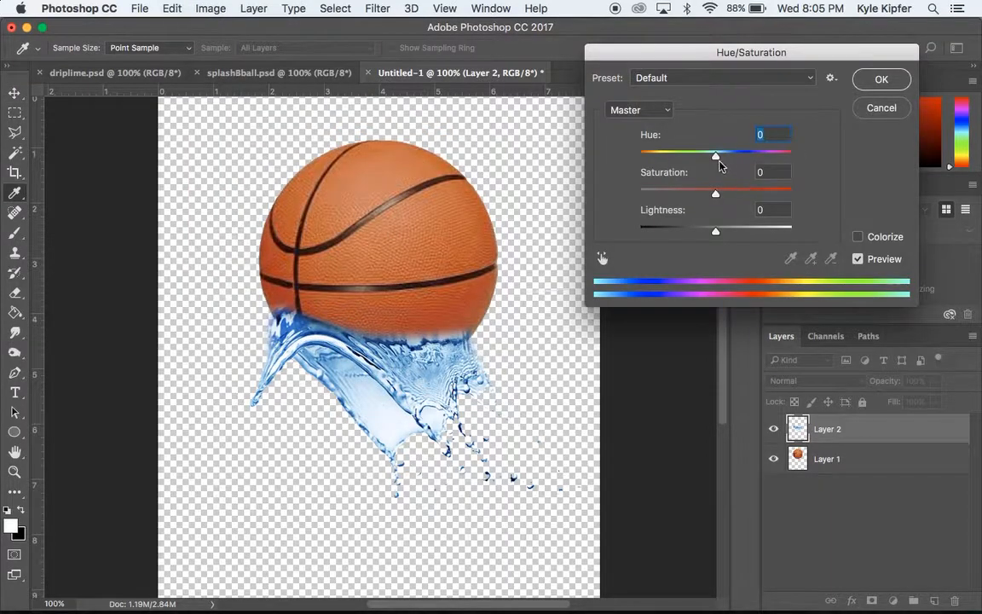
pyautogui.moveTo(717, 156); pyautogui.dragTo(607, 171)
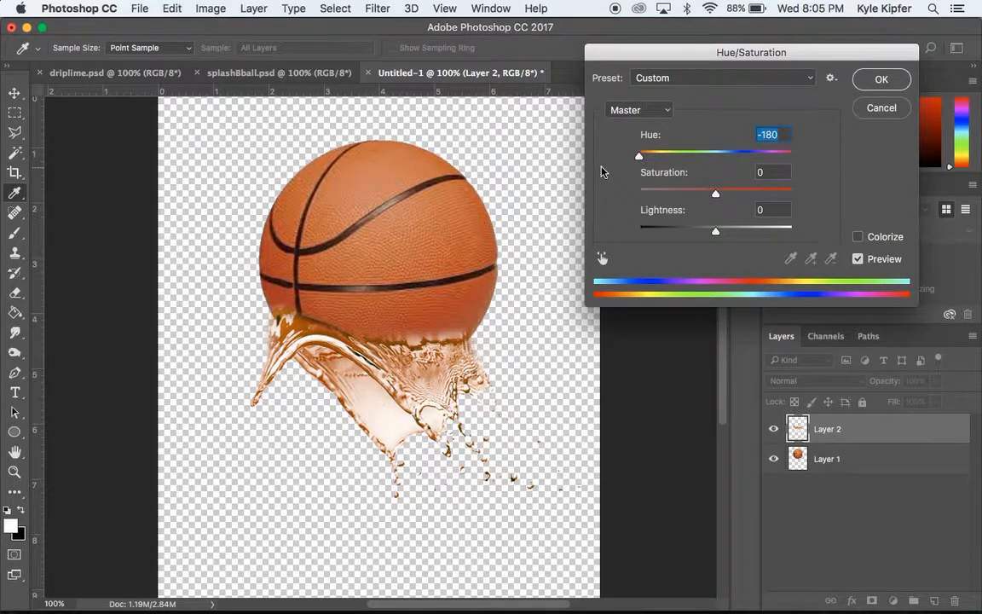
pyautogui.moveTo(602, 171); pyautogui.dragTo(816, 154)
pyautogui.moveTo(793, 158)
pyautogui.mouseDown()
pyautogui.moveTo(785, 156)
pyautogui.moveTo(791, 160)
pyautogui.mouseUp()
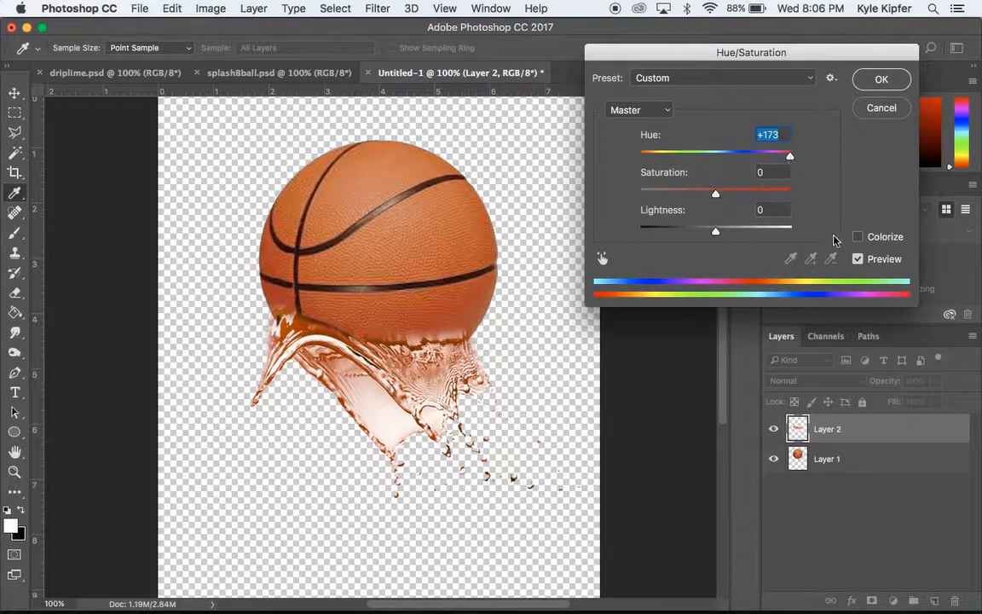
pyautogui.moveTo(716, 194)
pyautogui.mouseDown()
pyautogui.moveTo(756, 193)
pyautogui.moveTo(722, 197)
pyautogui.mouseUp()
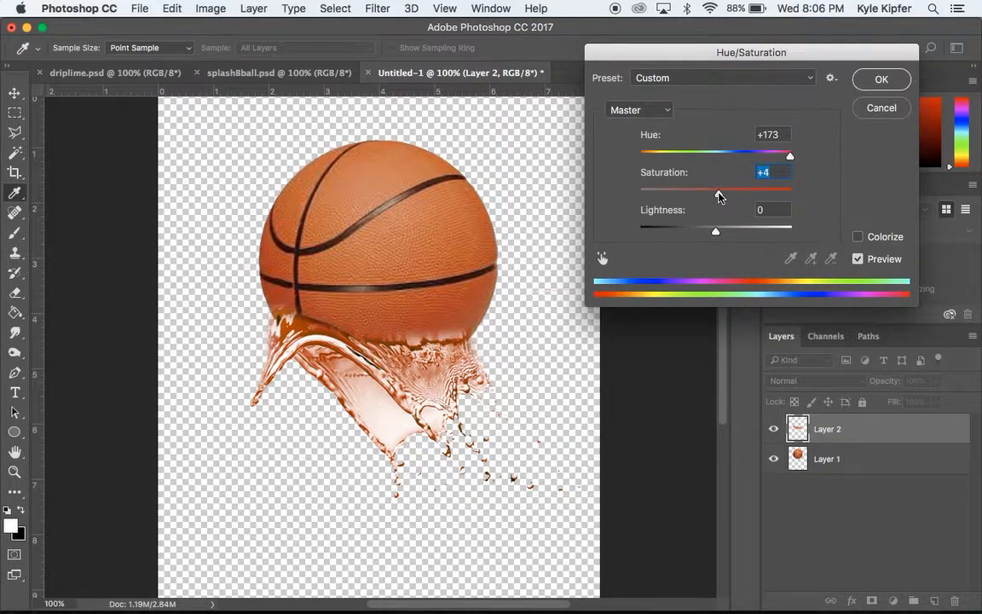
pyautogui.click(880, 81)
pyautogui.press('v')
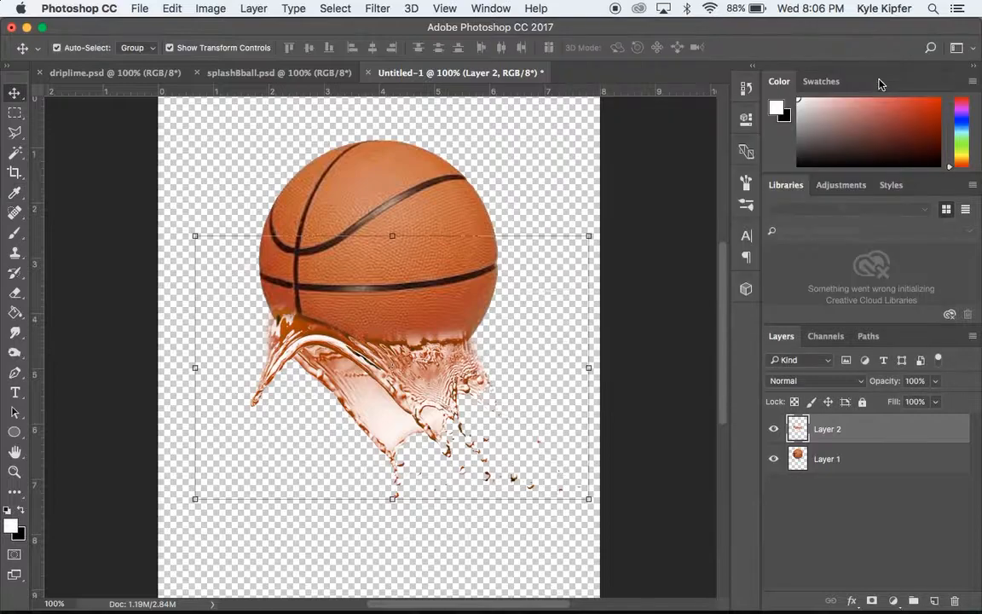
# Erase the recoloured splash's upper edge with the Eraser to blend it into the bottom of the basketball
pyautogui.click(14, 295)
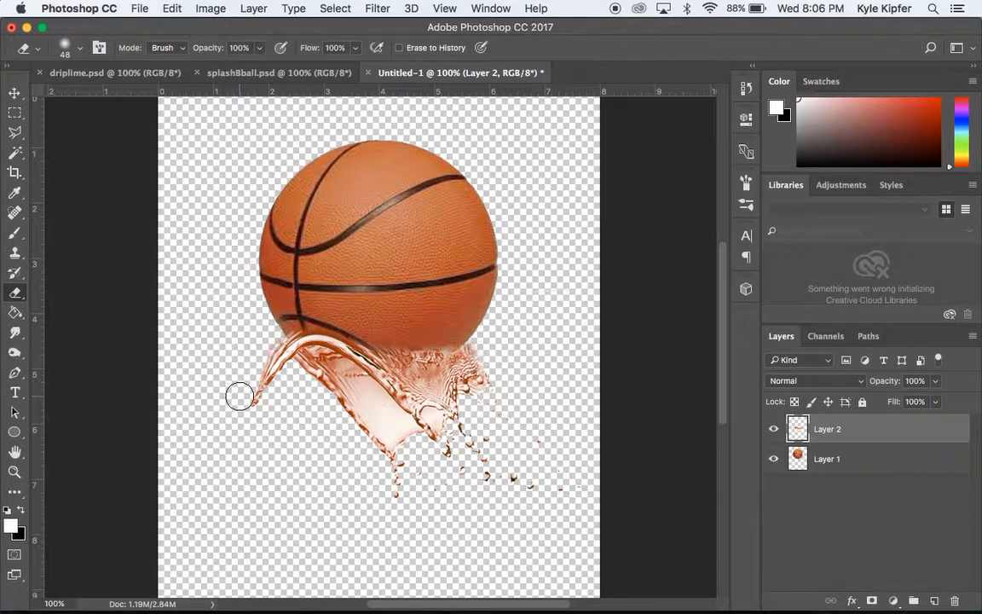
pyautogui.scroll(-5, 358, 294)
pyautogui.scroll(4, 361, 285)
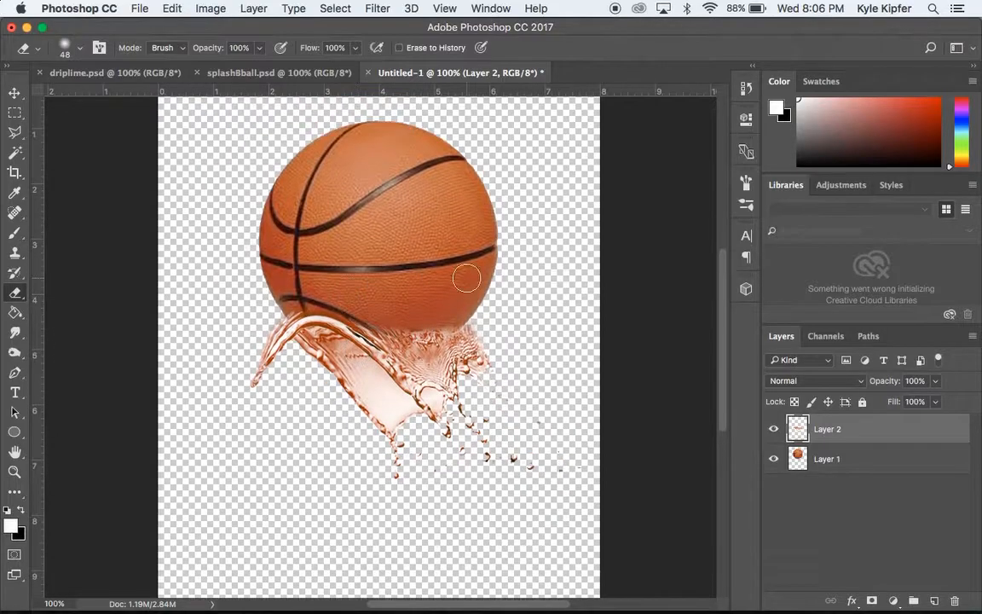
# Compare the whole composite with the finished example in splashBball.psd and return to the untitled document
pyautogui.press('z')
pyautogui.keyDown('alt'); pyautogui.click(361, 324); pyautogui.keyUp('alt')
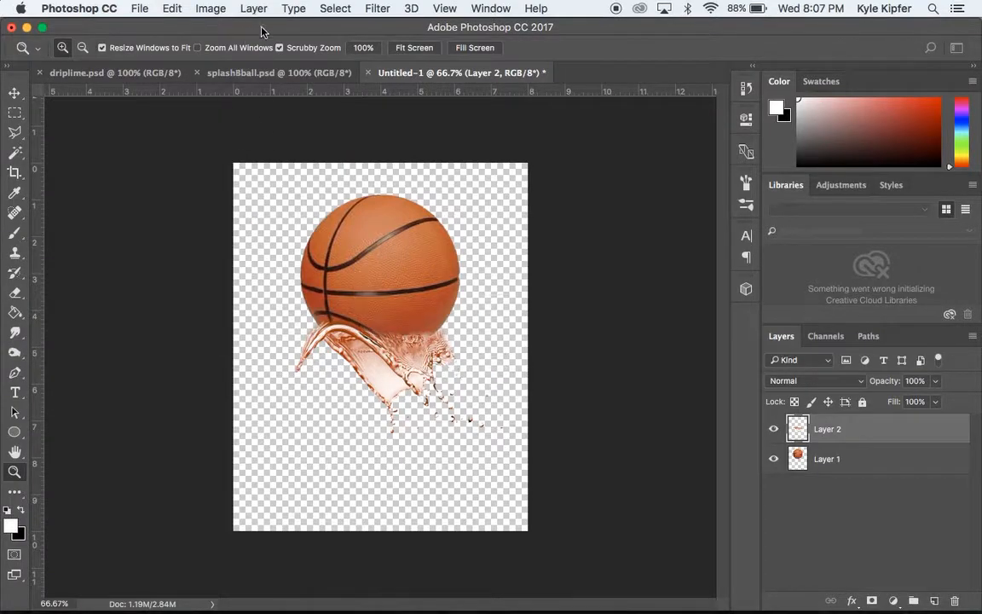
pyautogui.click(282, 74)
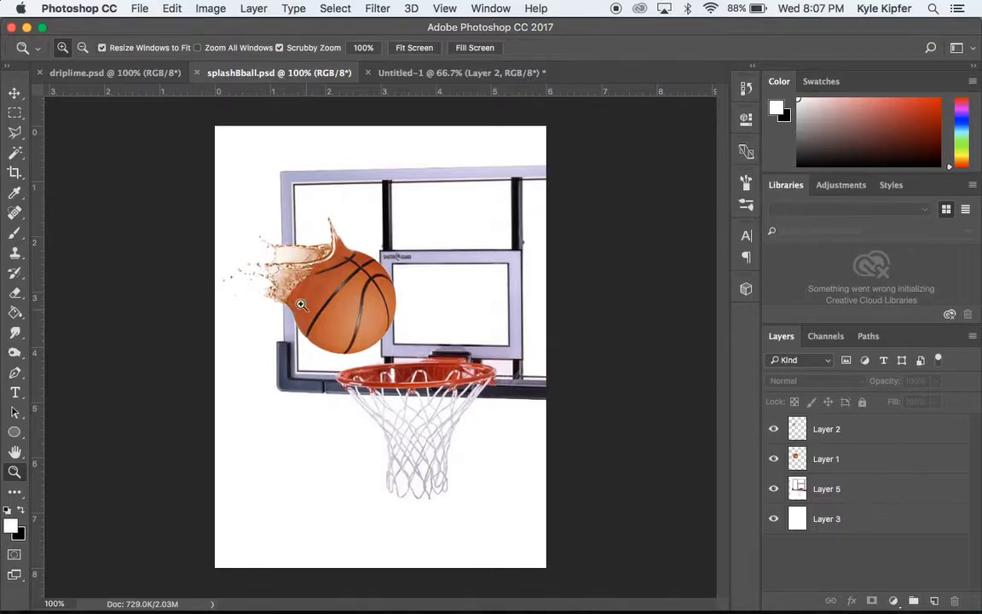
pyautogui.click(464, 76)
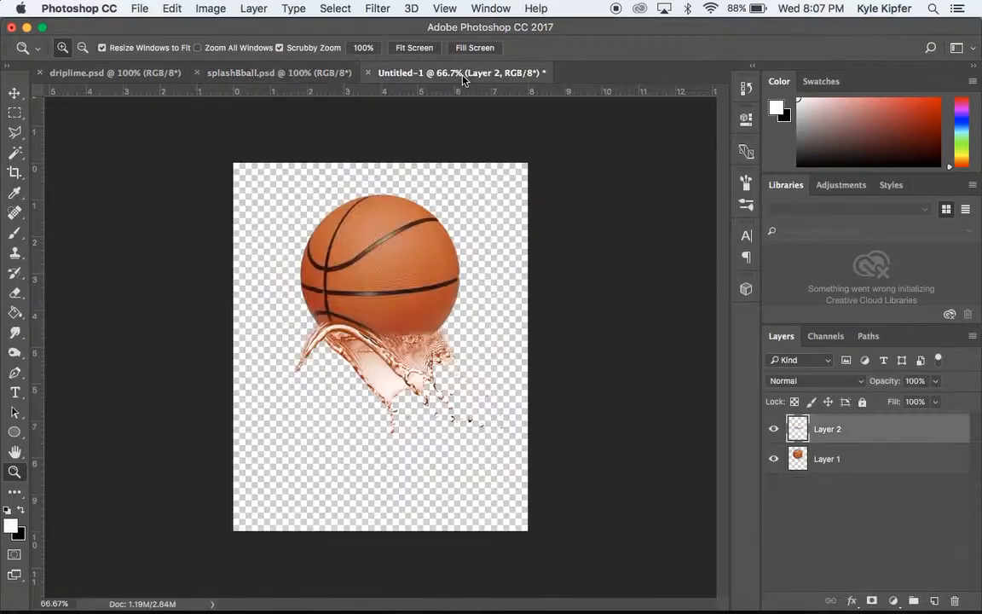
# Scale Layer 1 and Layer 2 together to about 82.7%, rotate them about 41.3°, apply, and deselect the layers
pyautogui.keyDown('shift'); pyautogui.click(874, 469); pyautogui.keyUp('shift')
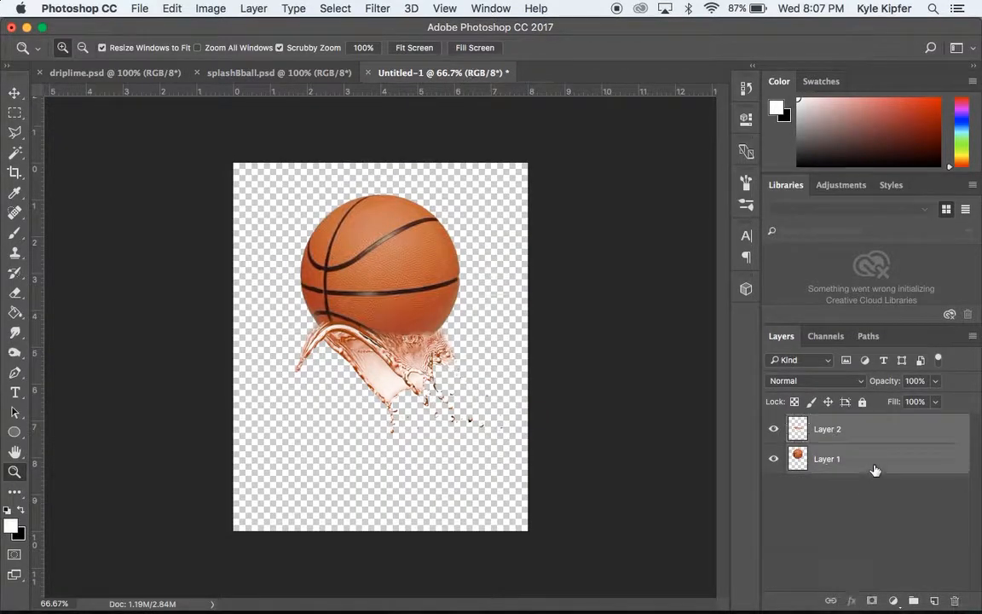
pyautogui.click(14, 92)
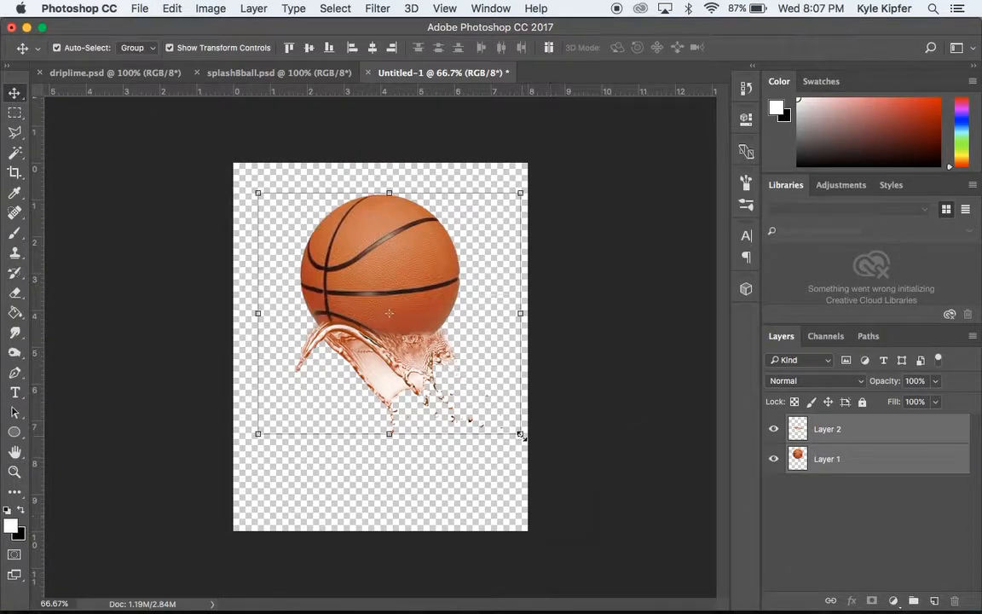
pyautogui.moveTo(519, 436); pyautogui.dragTo(474, 391)
pyautogui.moveTo(484, 186); pyautogui.dragTo(534, 292)
pyautogui.press('Return')
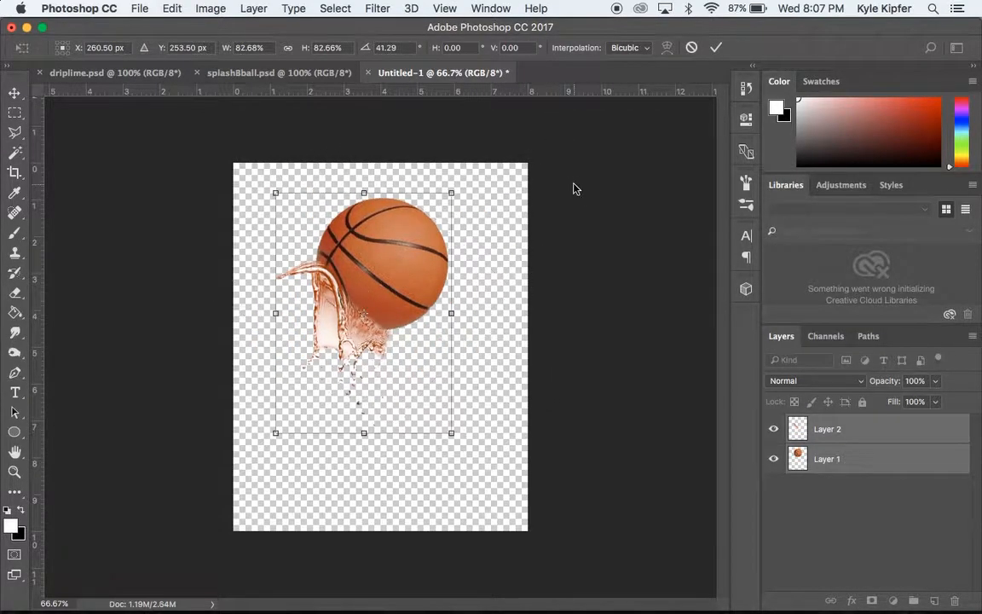
pyautogui.click(570, 315)
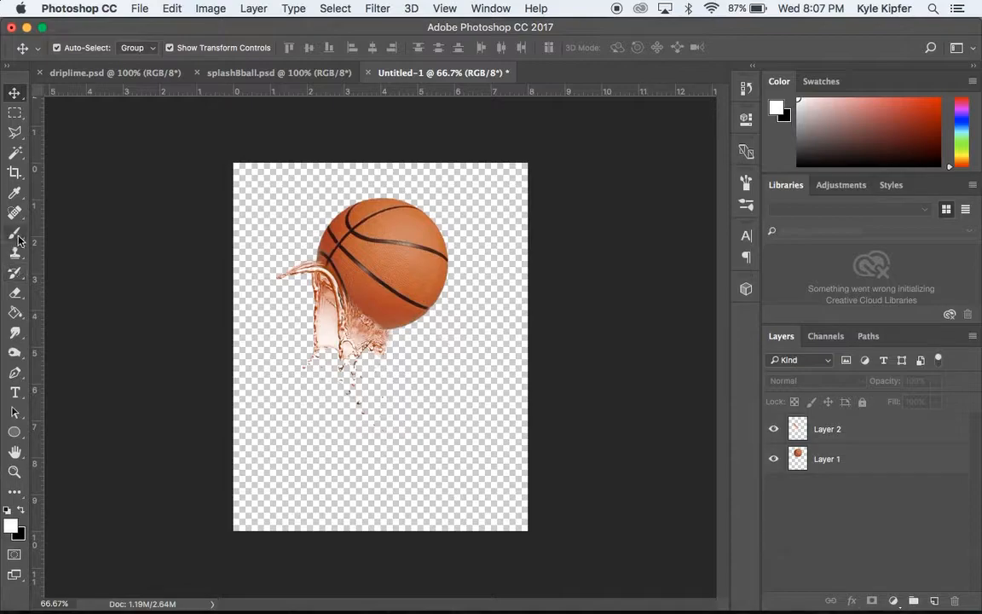
# Add a new layer beneath the basketball and splash layers and fill it with white as the background
pyautogui.click(13, 316)
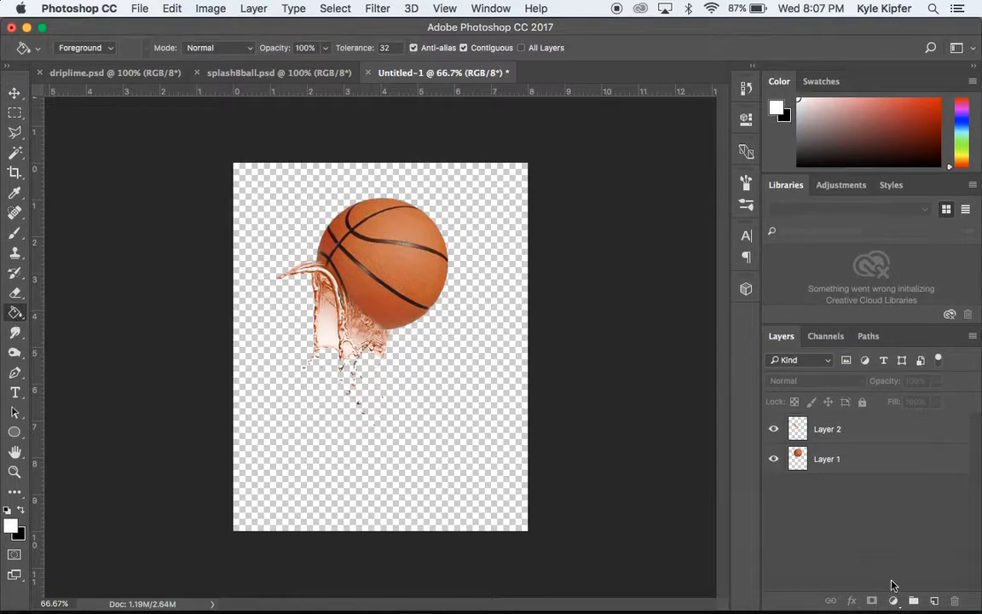
pyautogui.click(935, 603)
pyautogui.moveTo(876, 432); pyautogui.dragTo(878, 526)
pyautogui.click(417, 452)
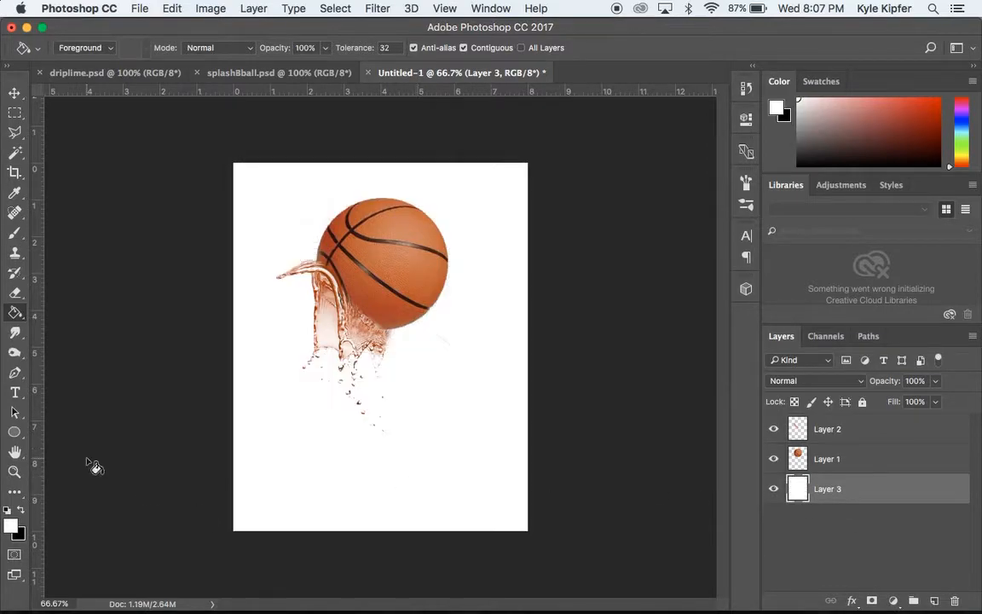
pyautogui.click(16, 94)
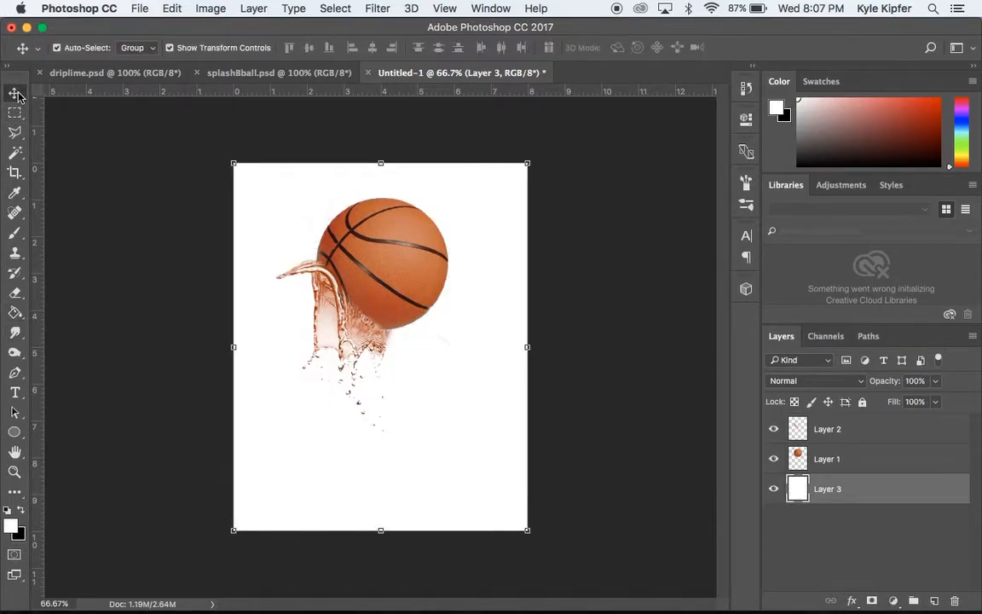
pyautogui.click(141, 299)
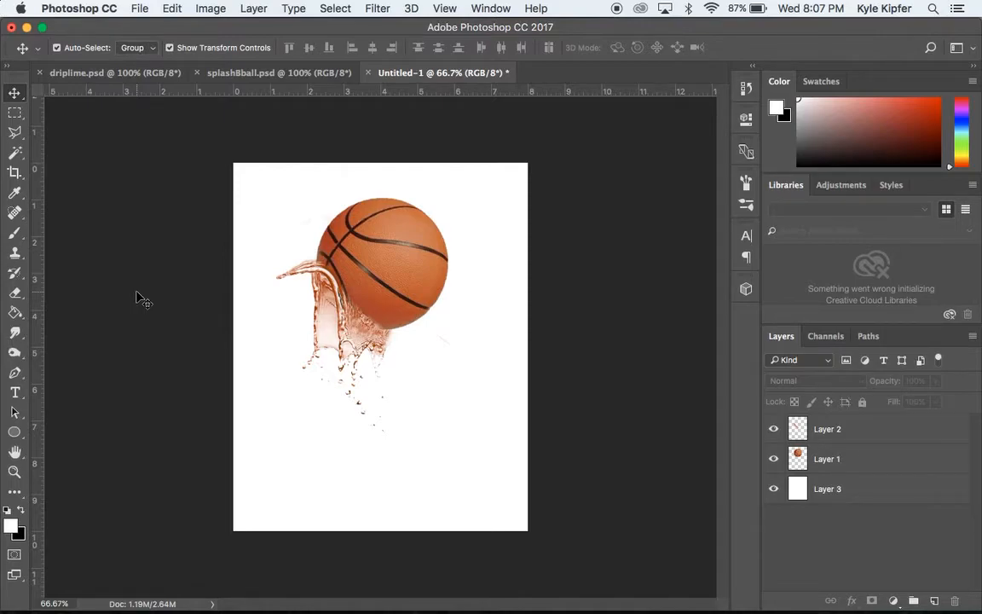
pyautogui.moveTo(682, 611)
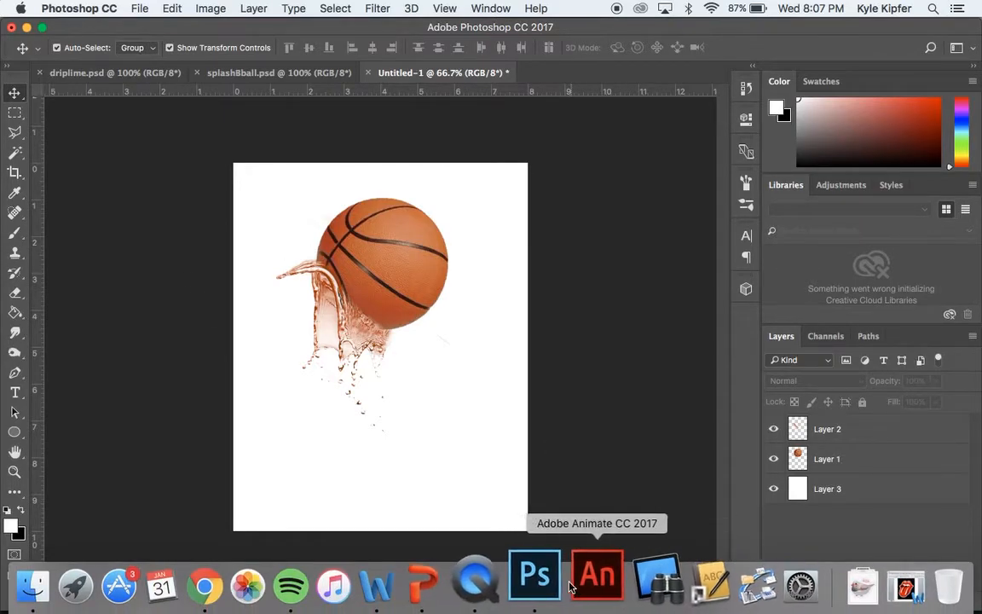
pyautogui.rightClick(486, 583)
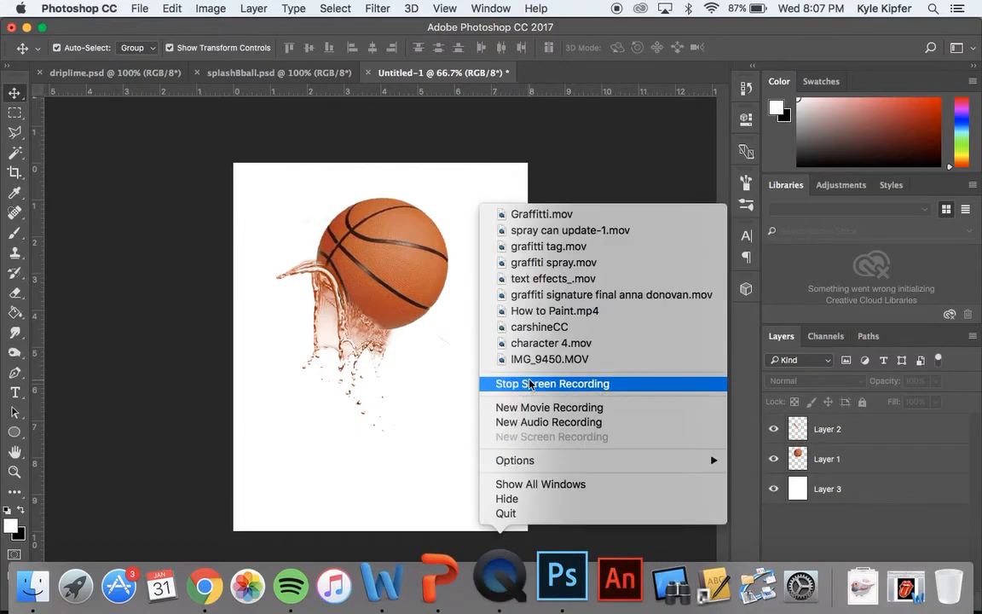